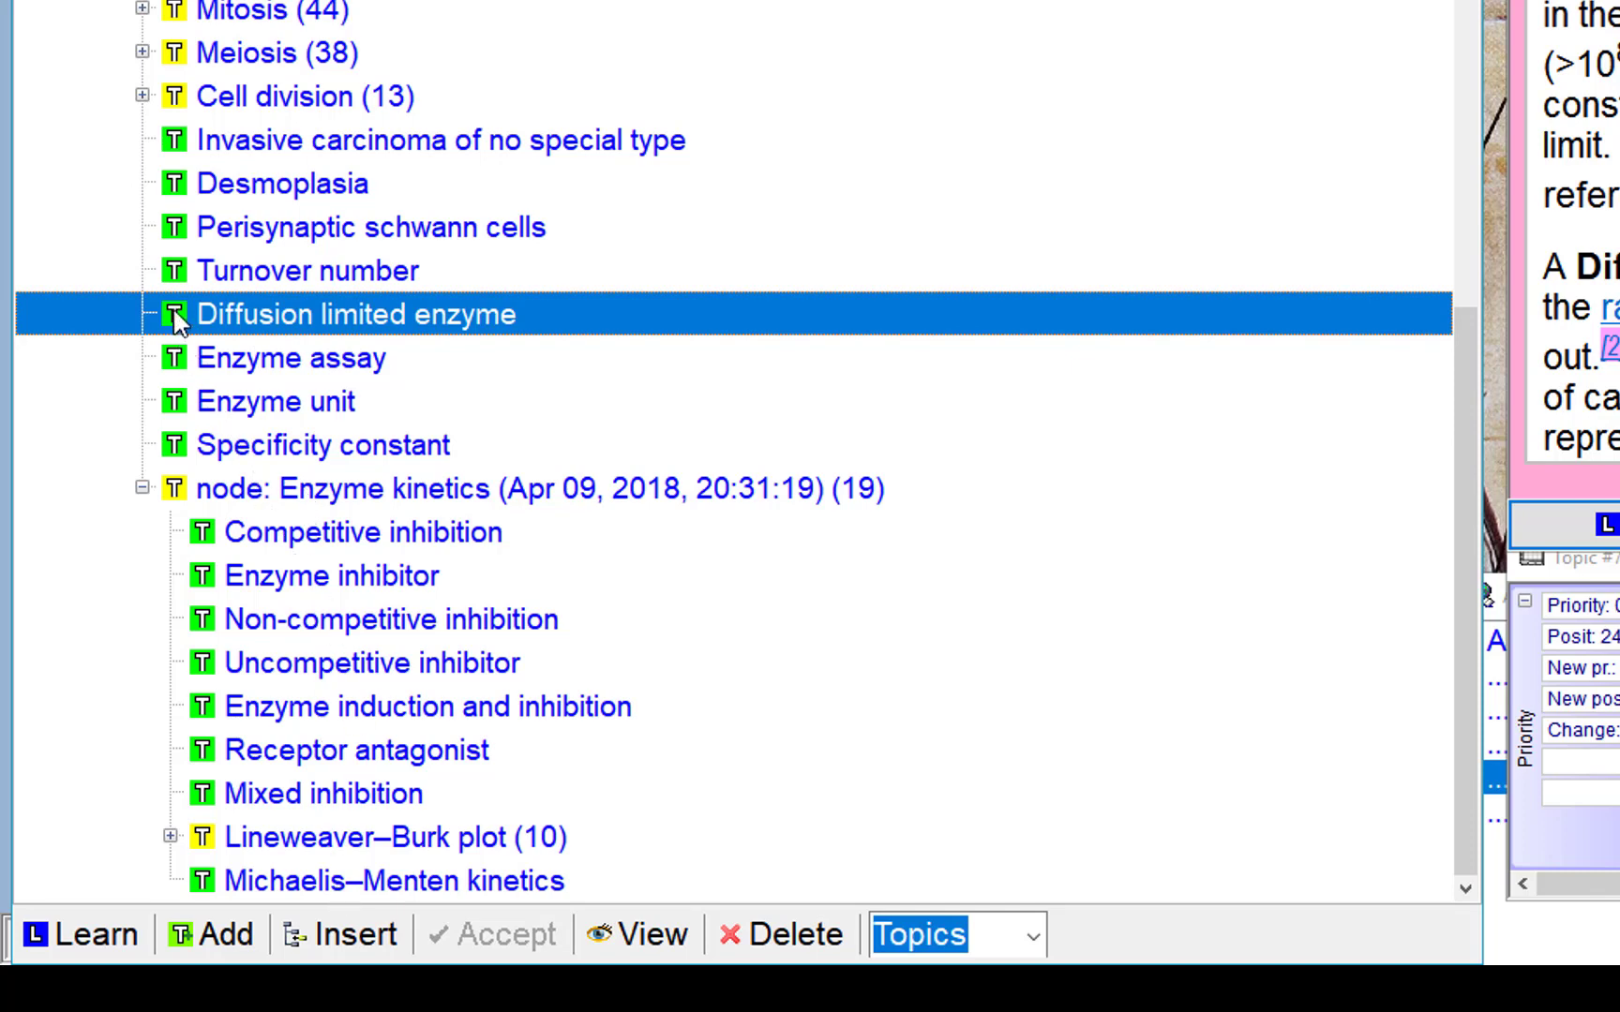
Move the Diffusion limited enzyme, Enzyme unit and Turnover number topics into the Enzyme kinetics node of the knowledge tree.
drag(178, 318, 214, 503)
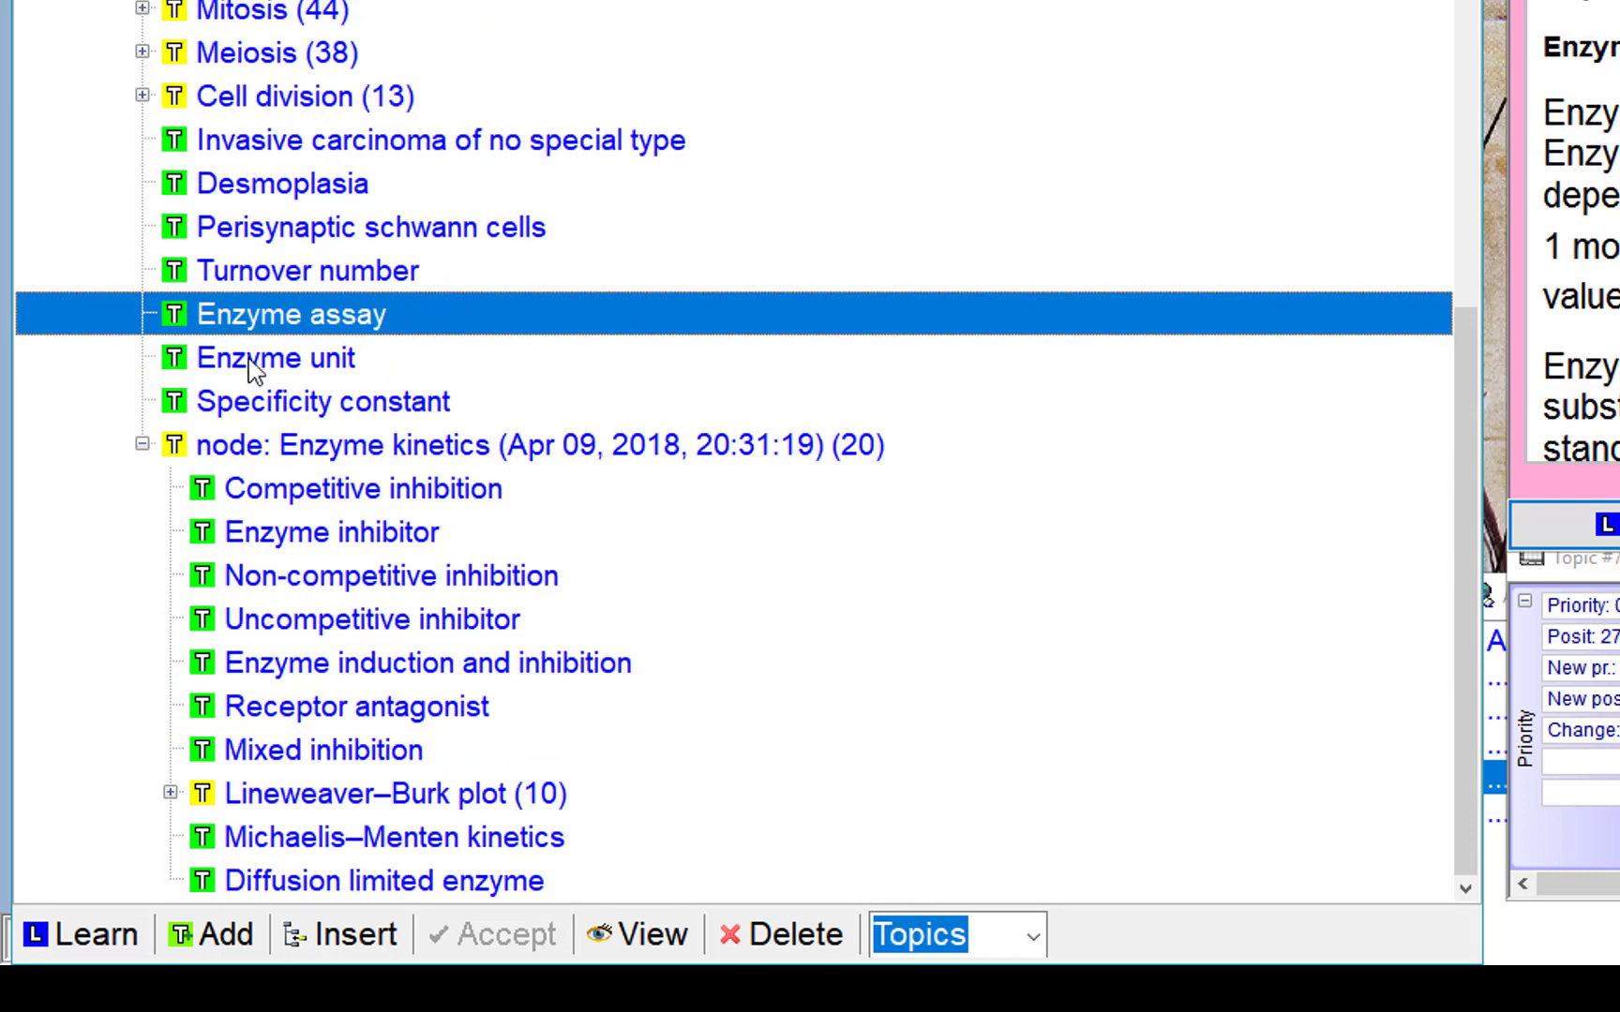
click(142, 444)
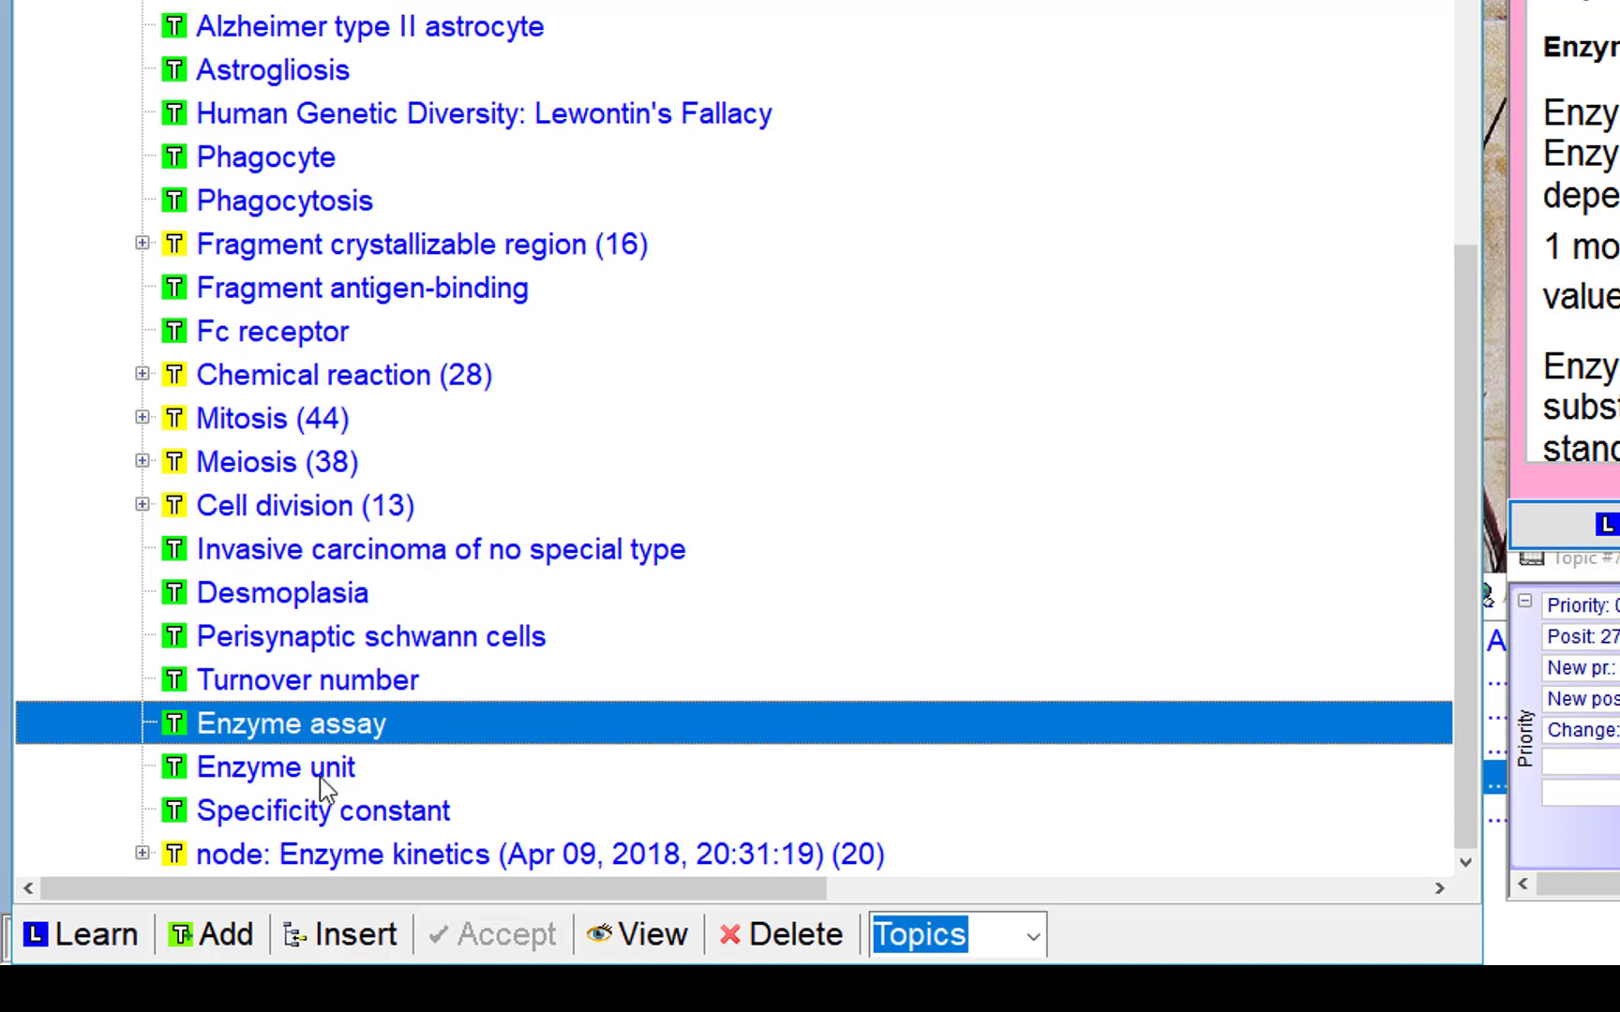
drag(242, 776, 233, 849)
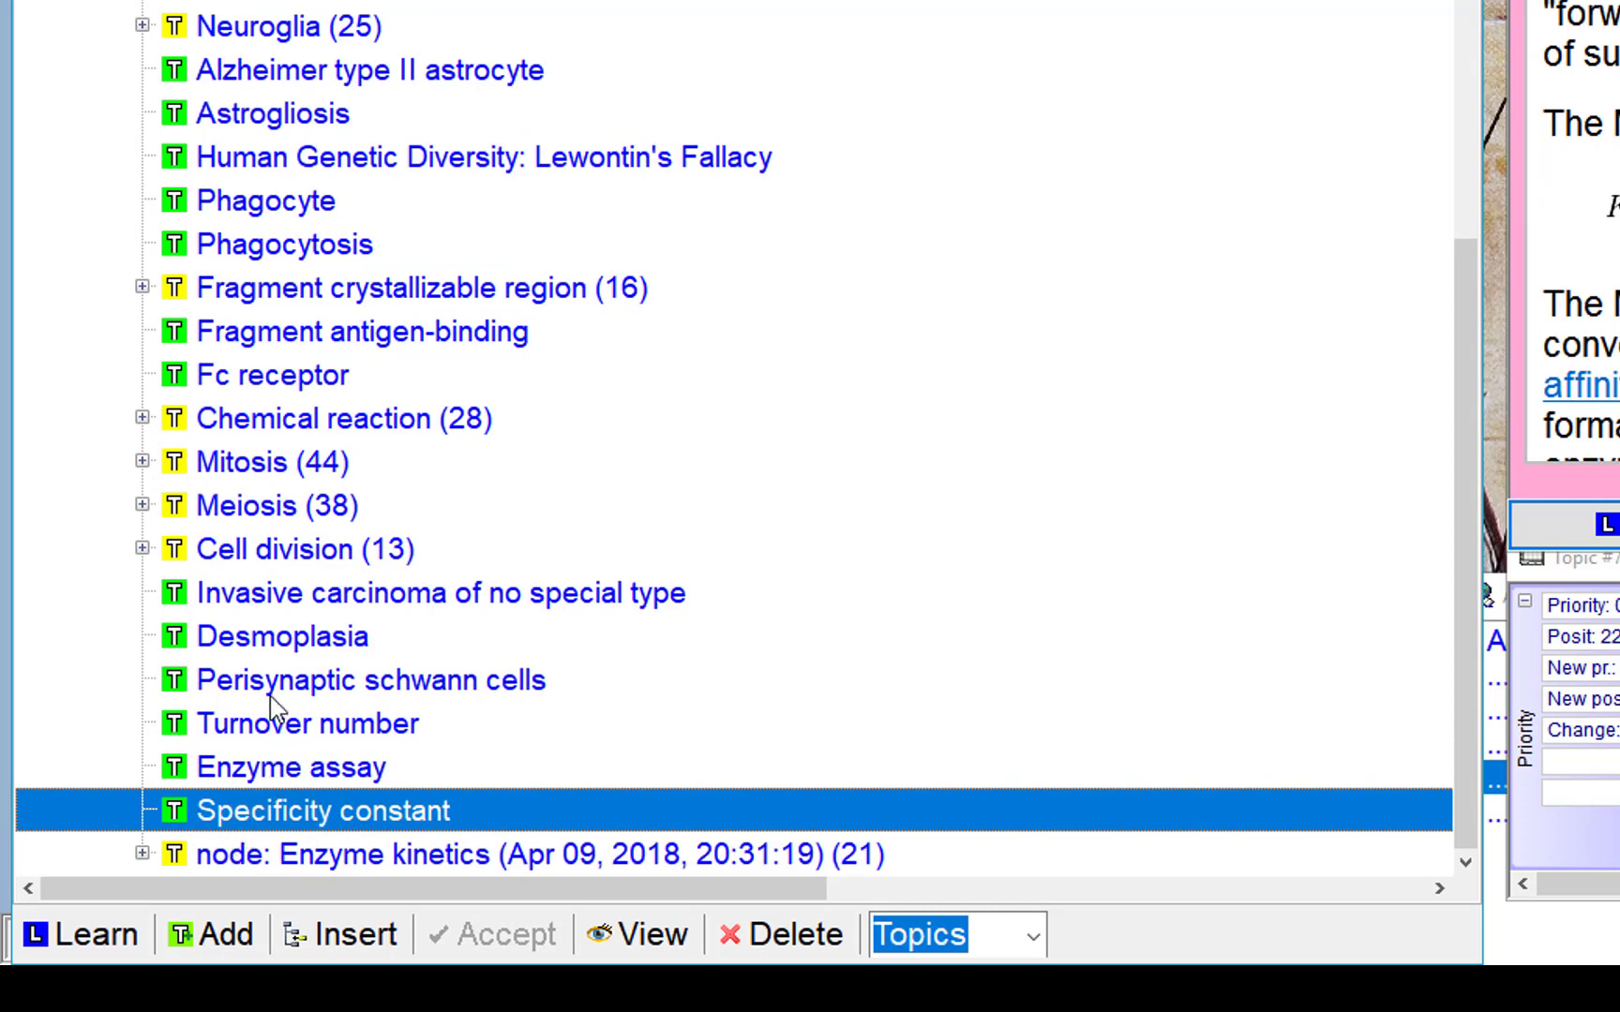
drag(192, 722, 225, 855)
click(141, 853)
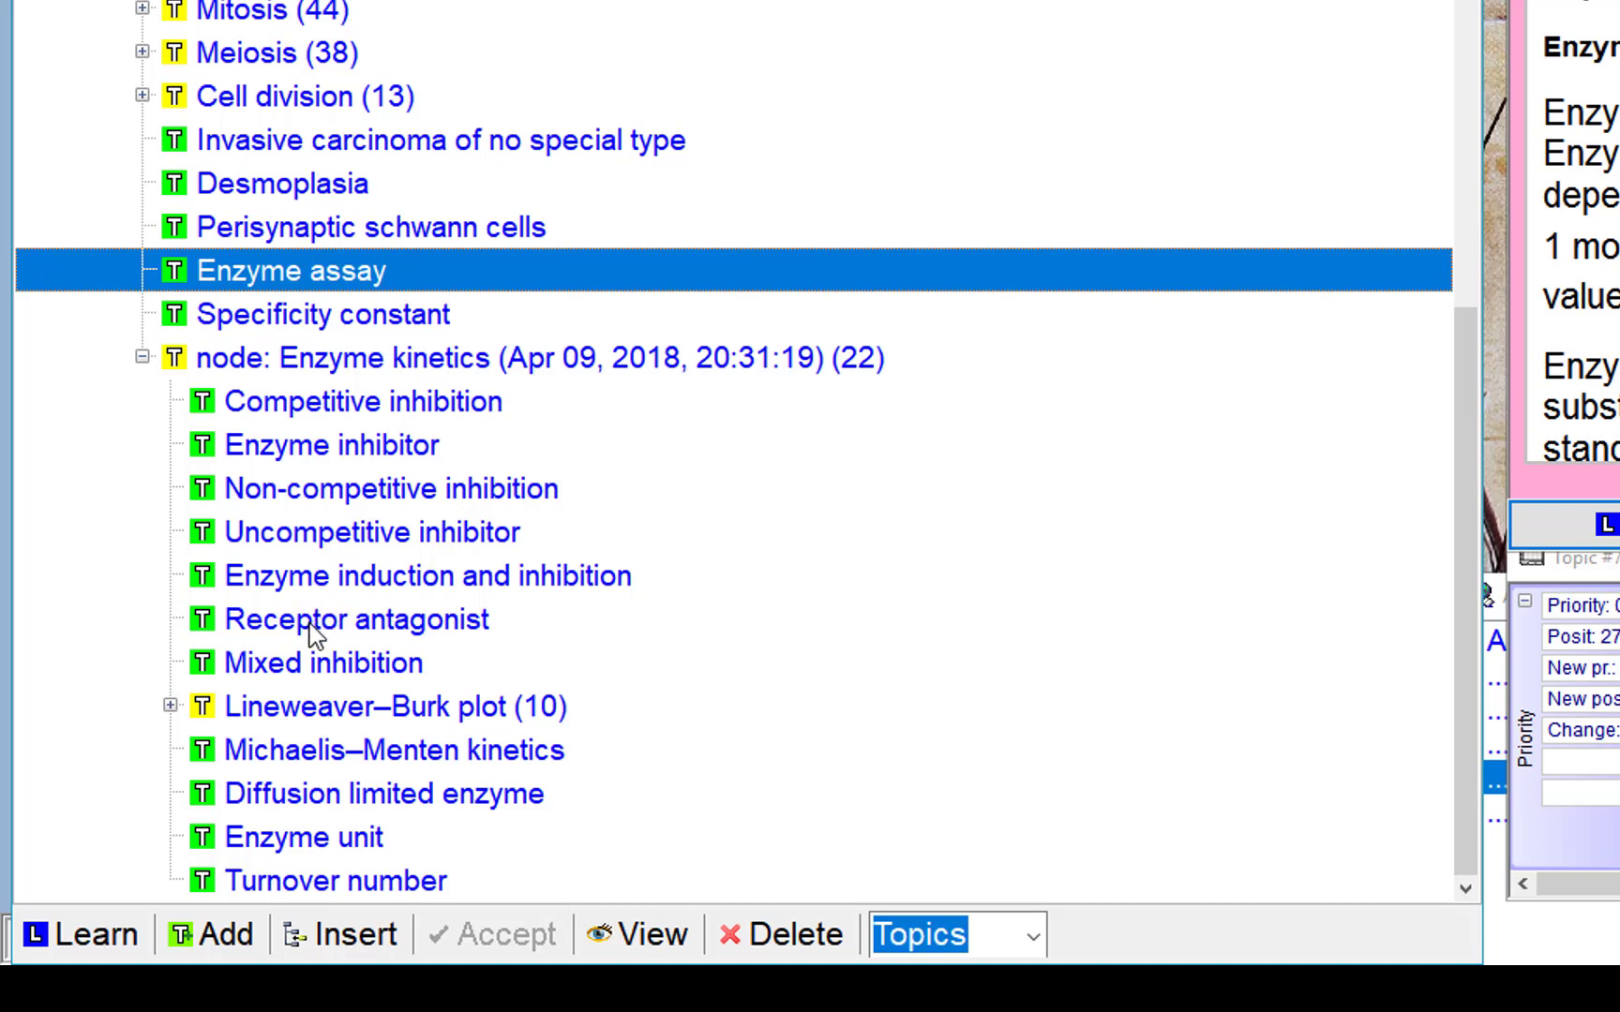
click(206, 627)
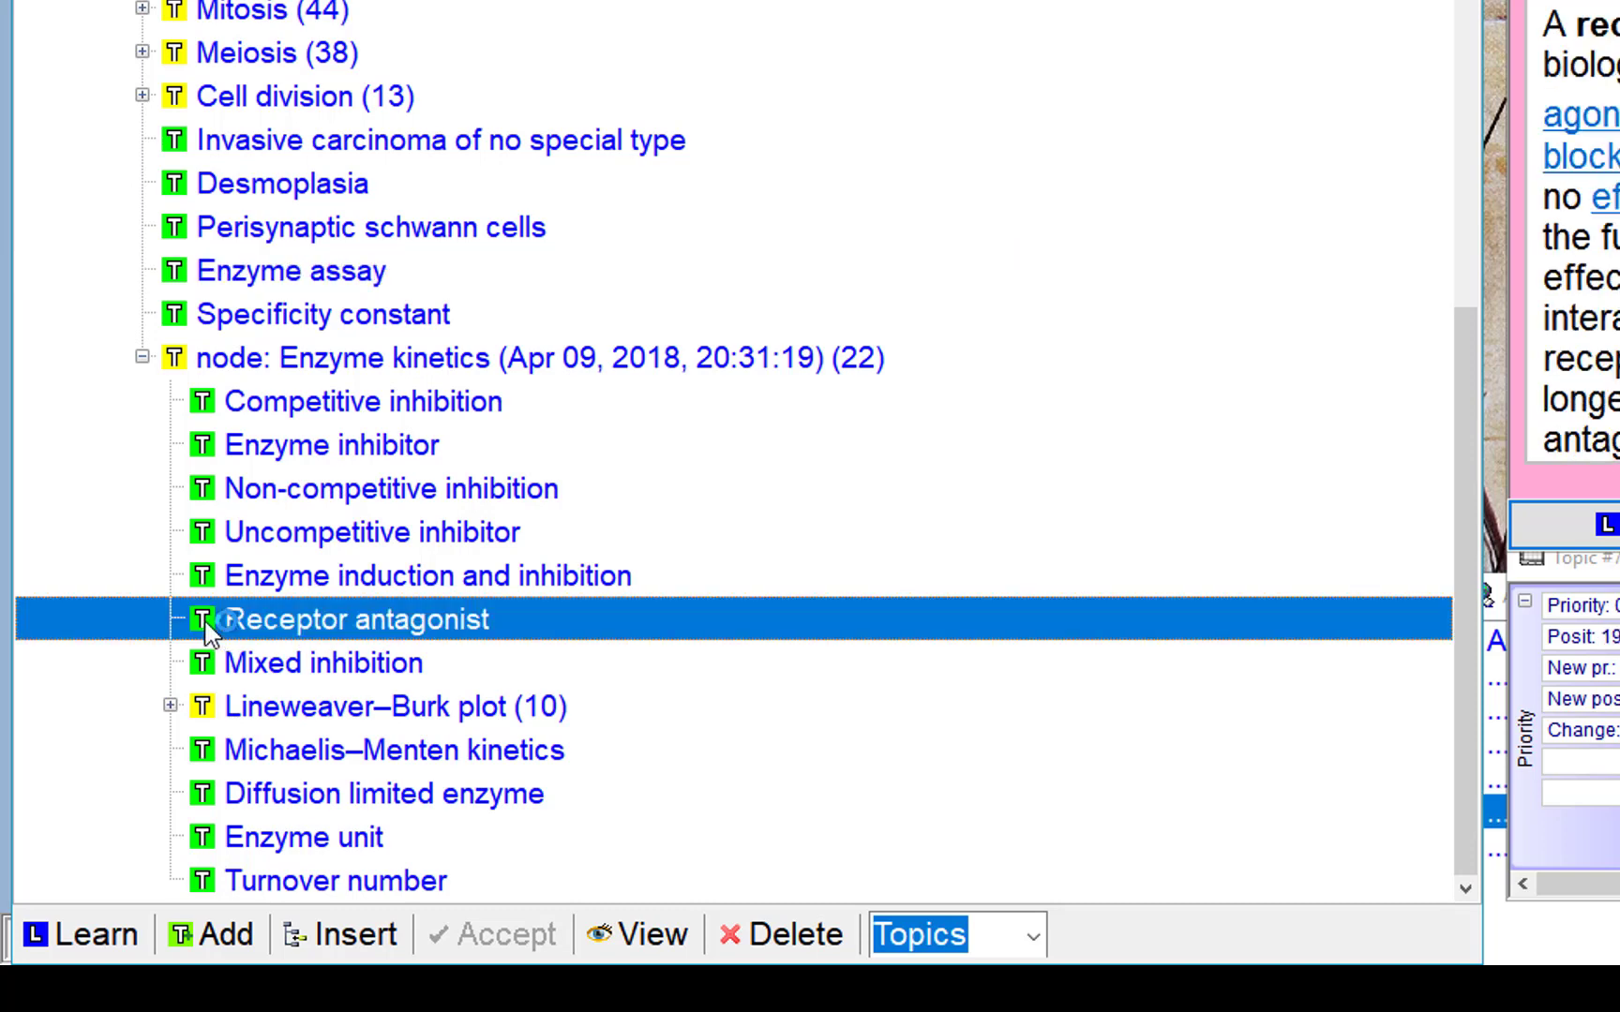
drag(208, 629, 130, 244)
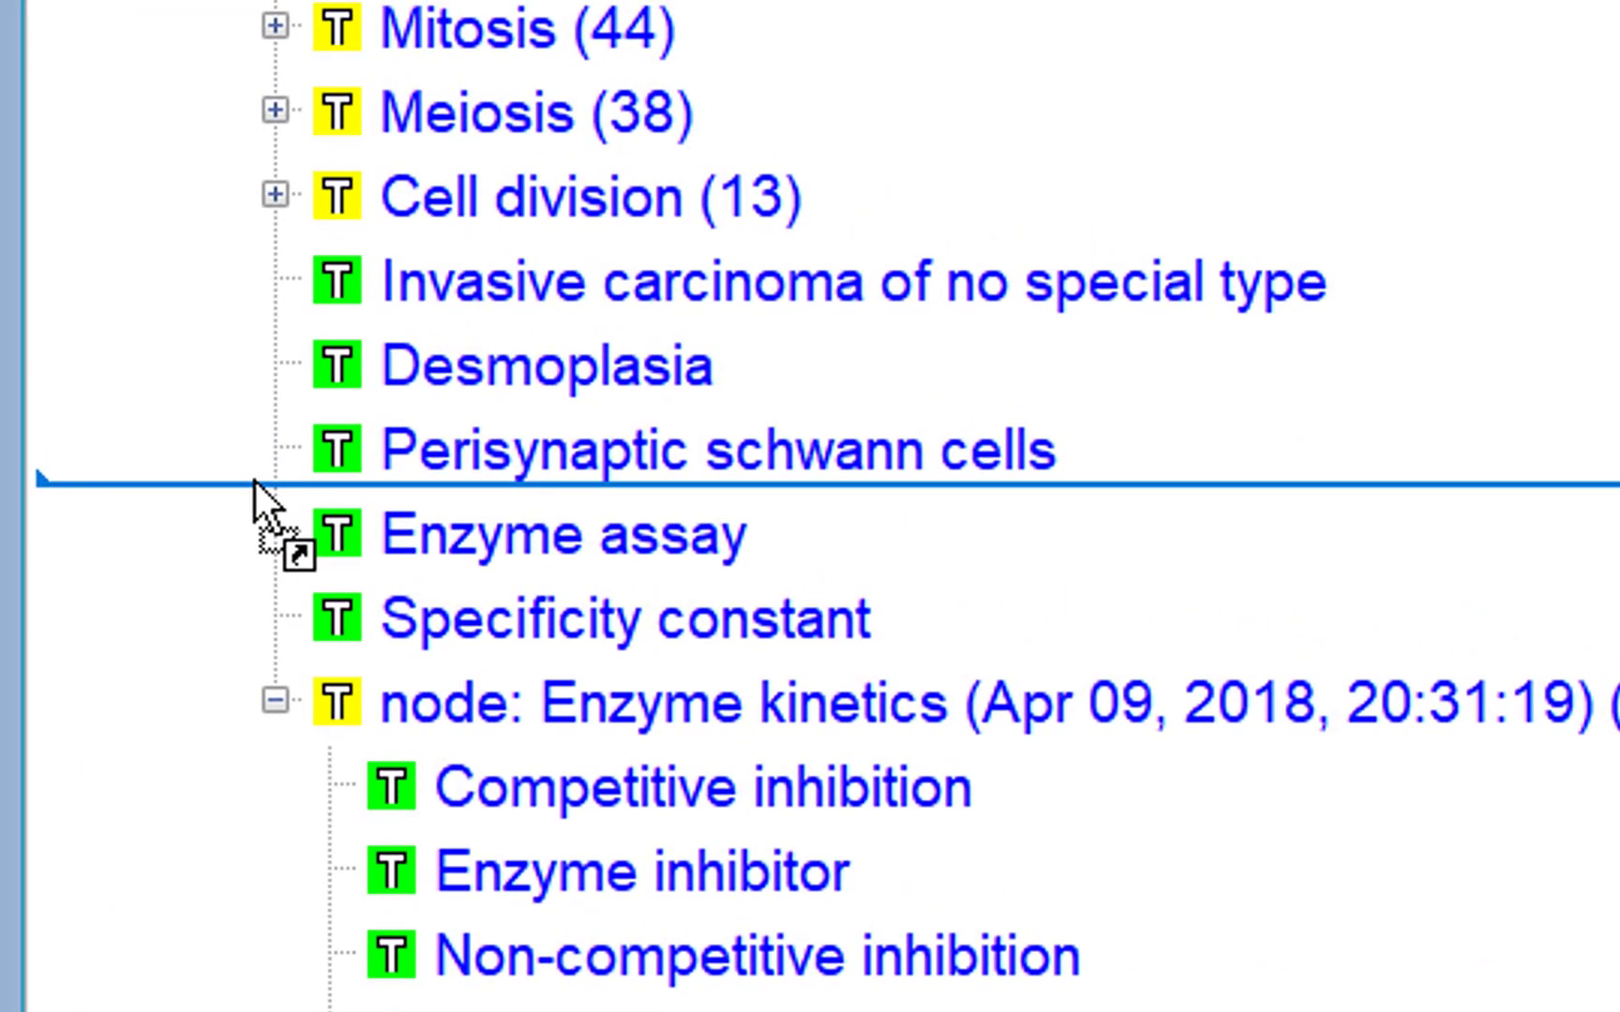
drag(254, 482, 269, 417)
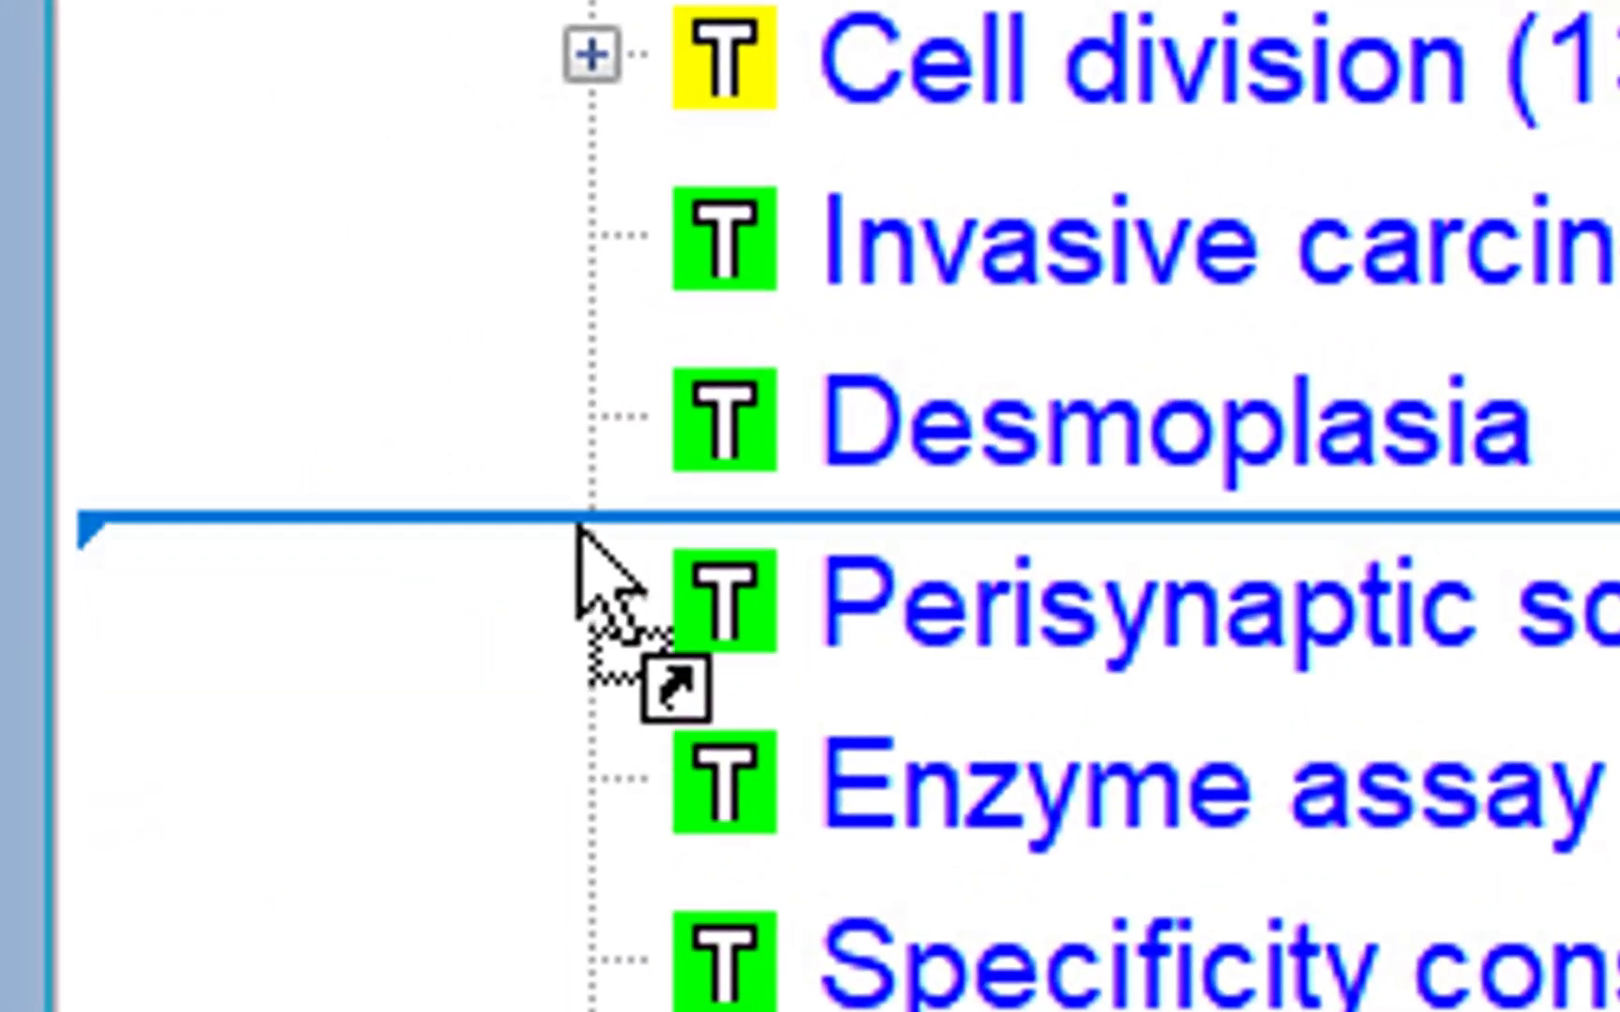
drag(578, 527, 583, 506)
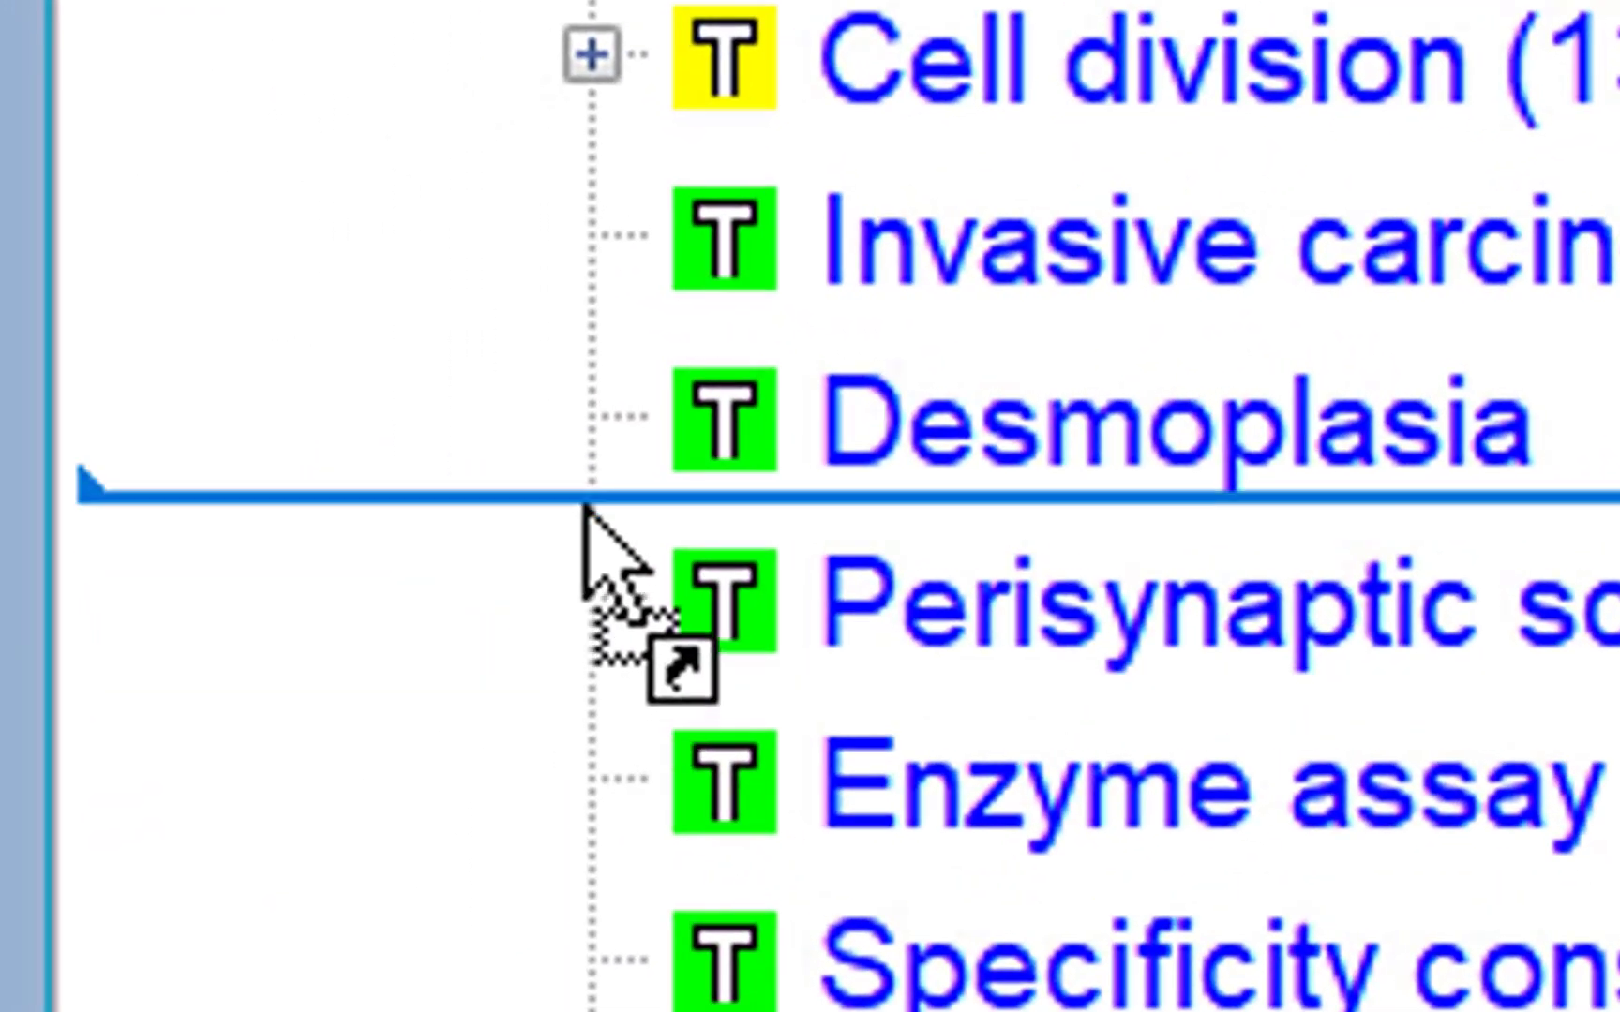
drag(583, 506, 583, 539)
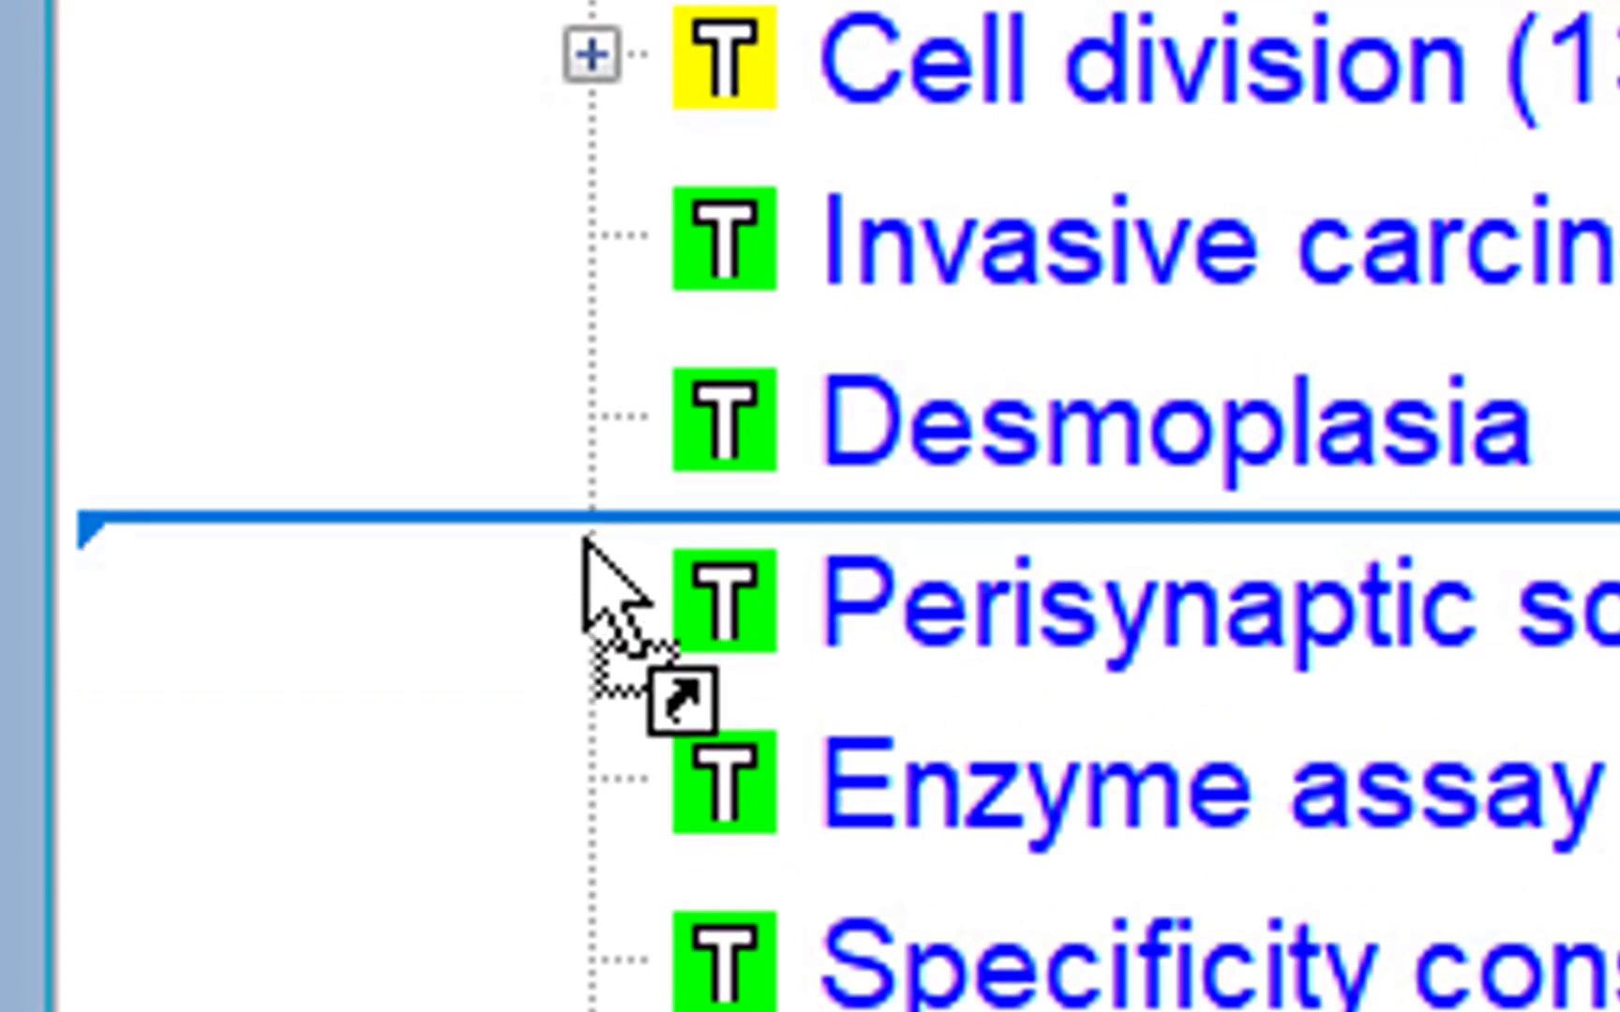
drag(583, 539, 609, 223)
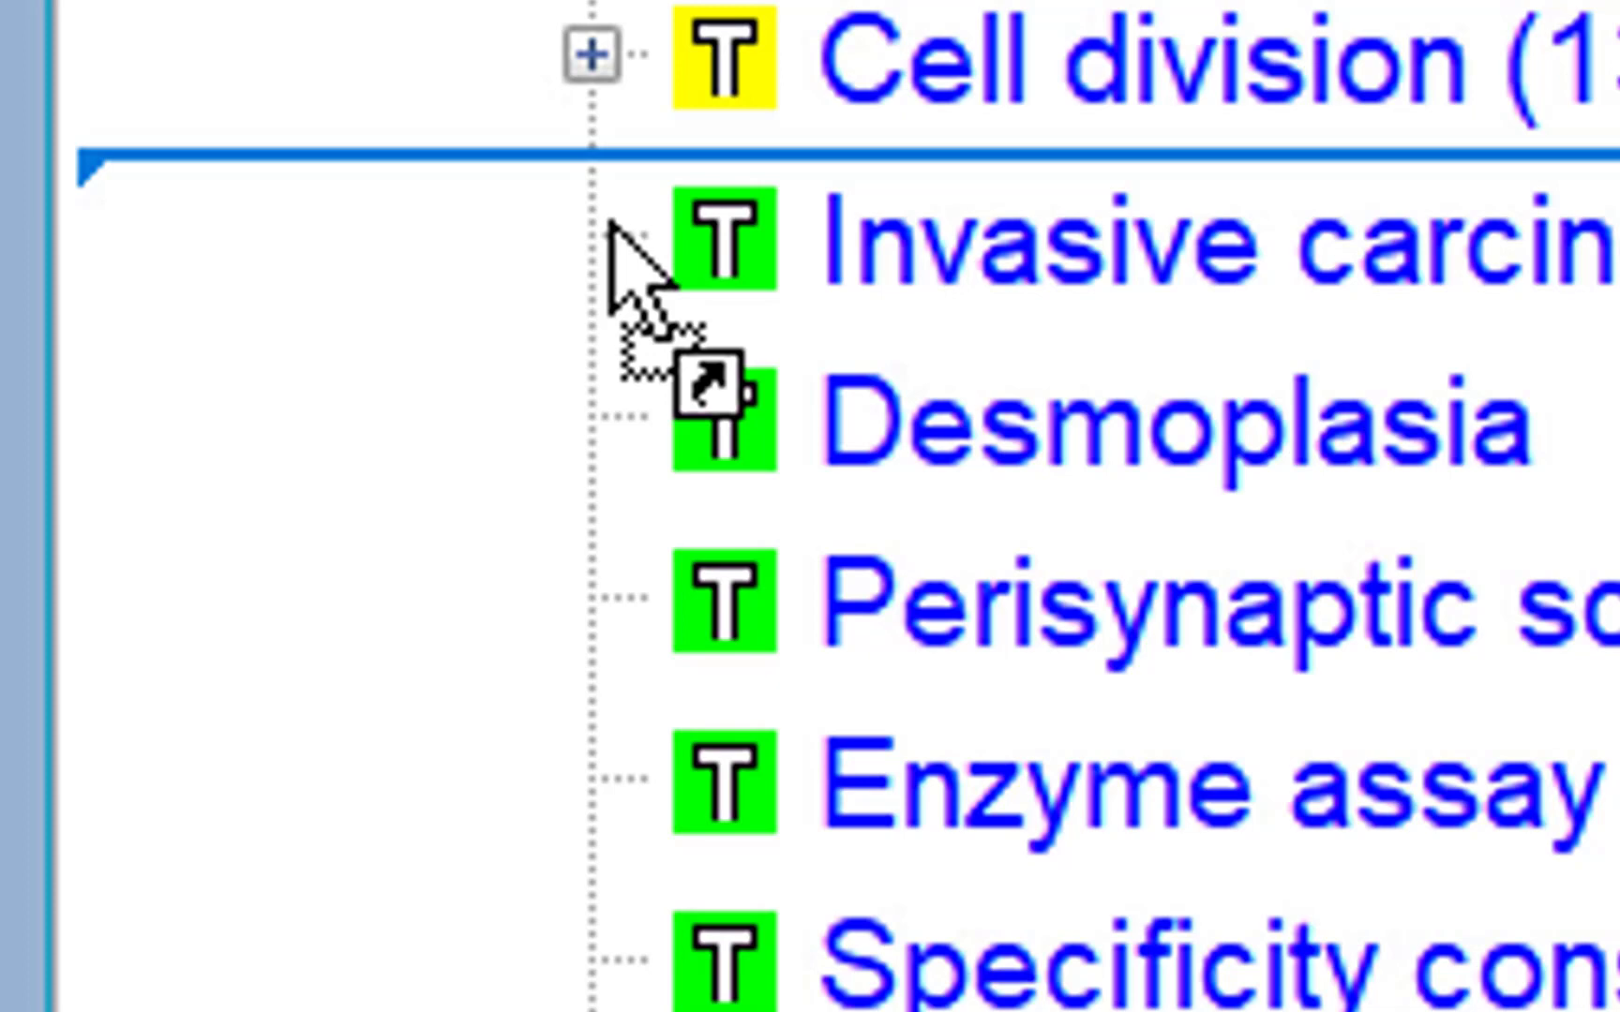
drag(609, 222, 895, 21)
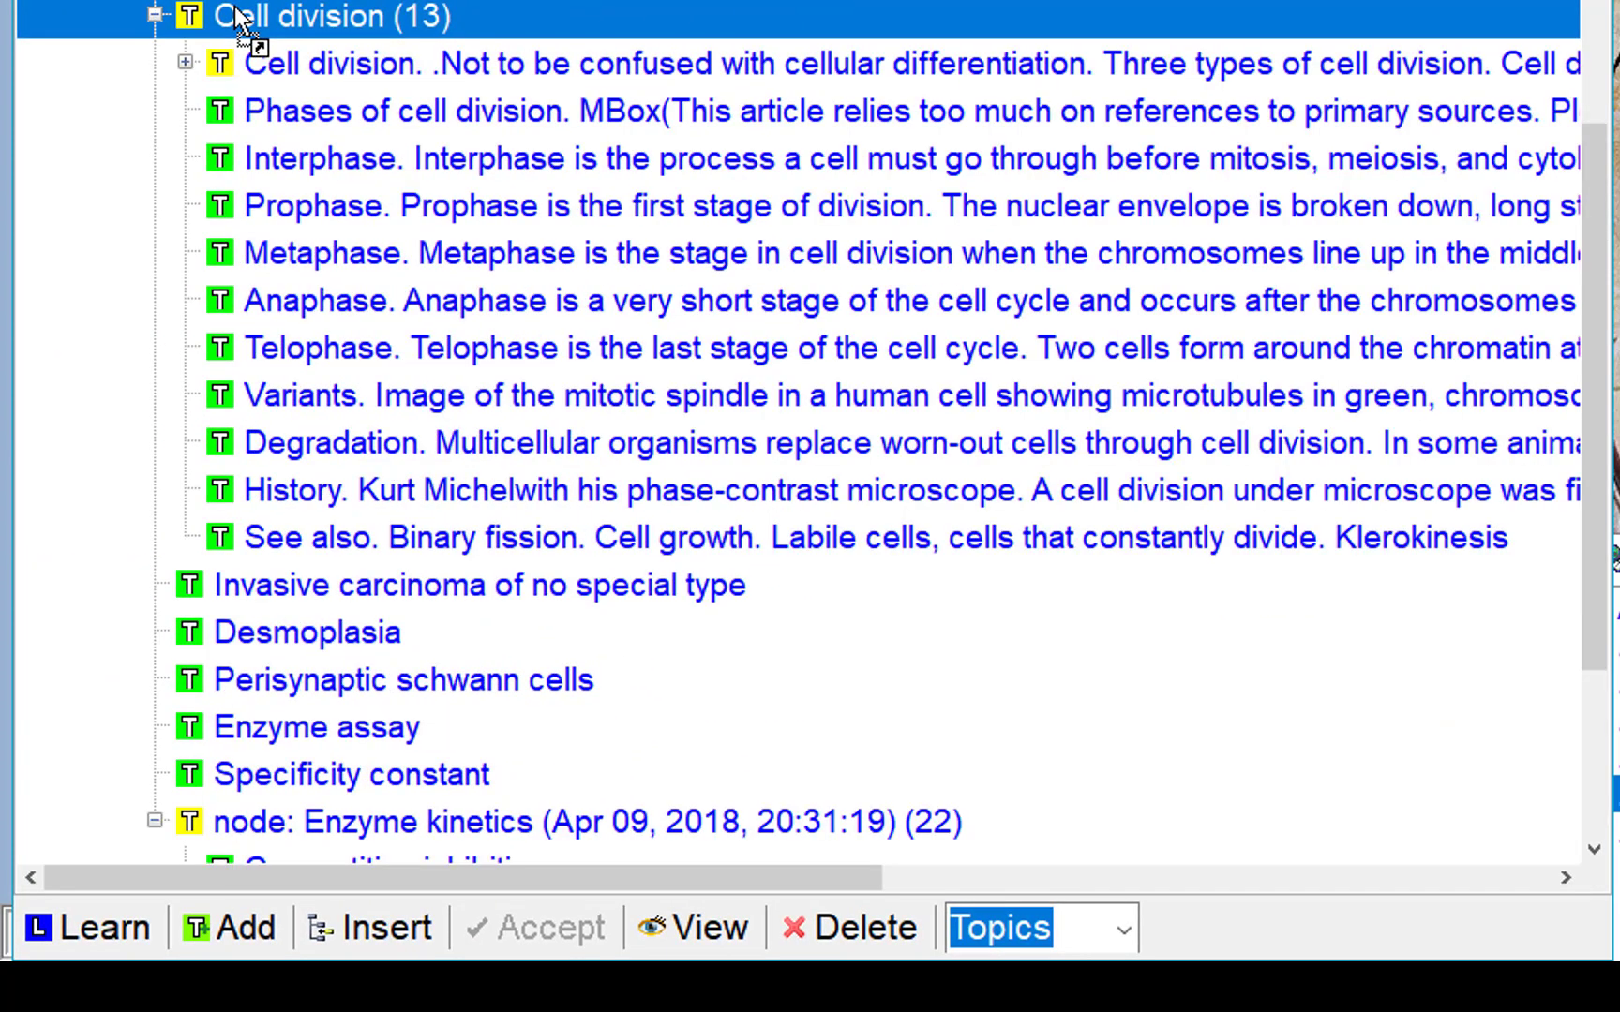
drag(236, 17, 206, 91)
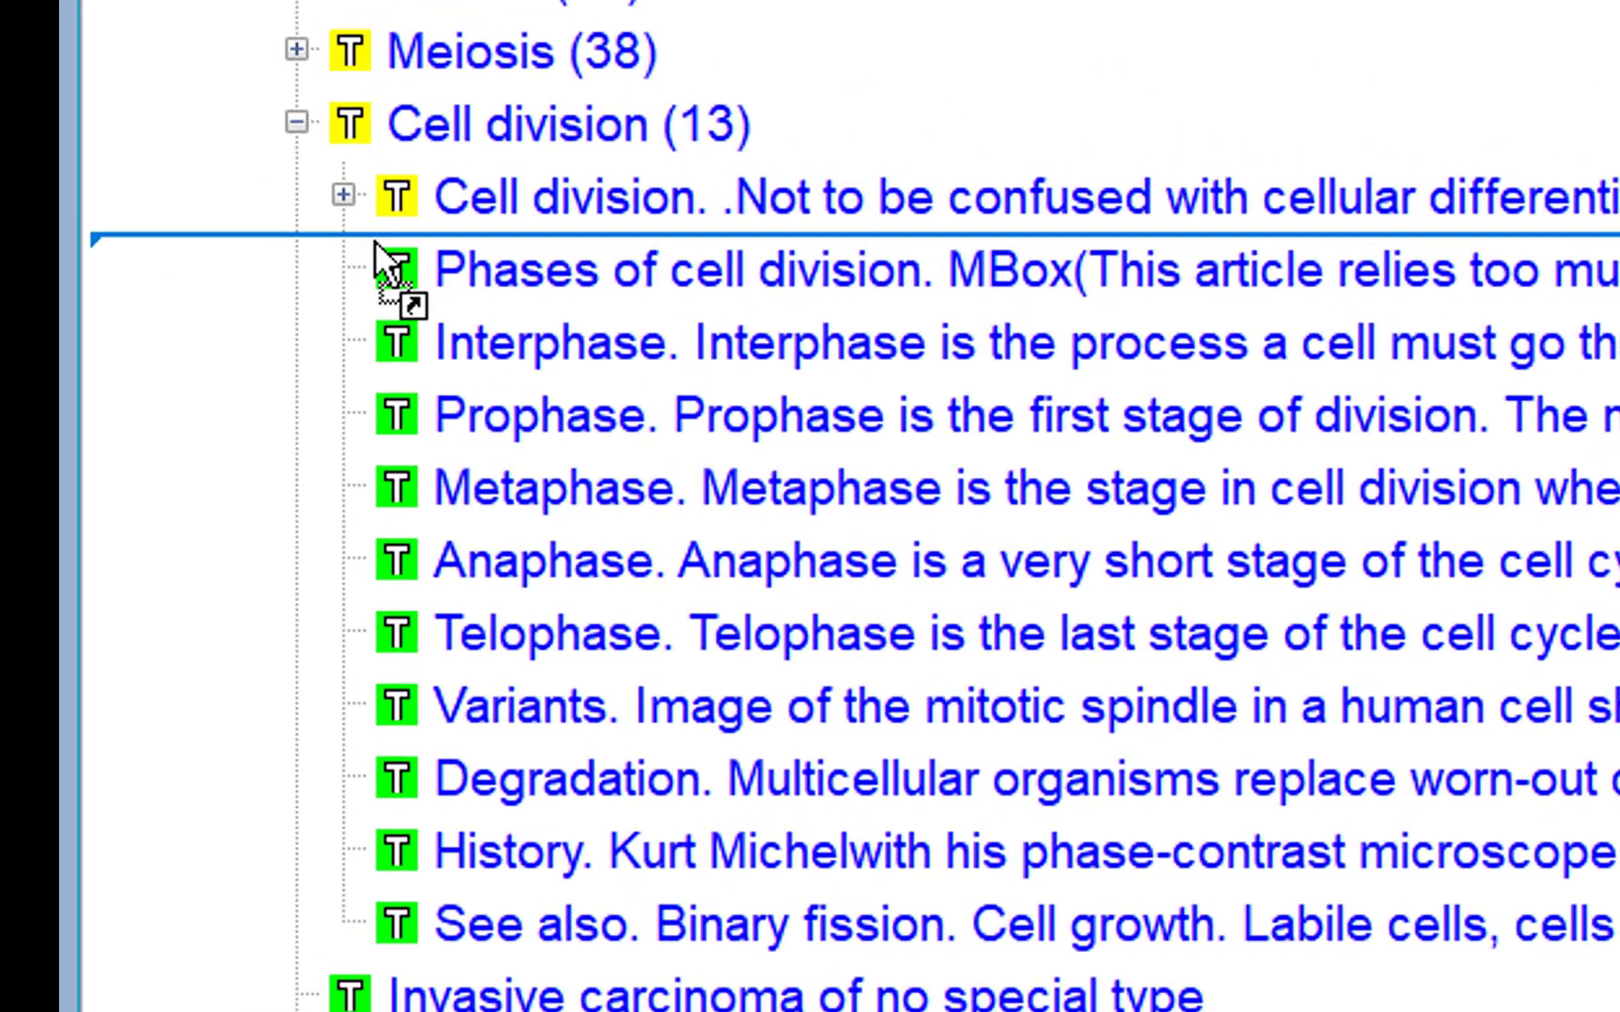
drag(375, 240, 366, 174)
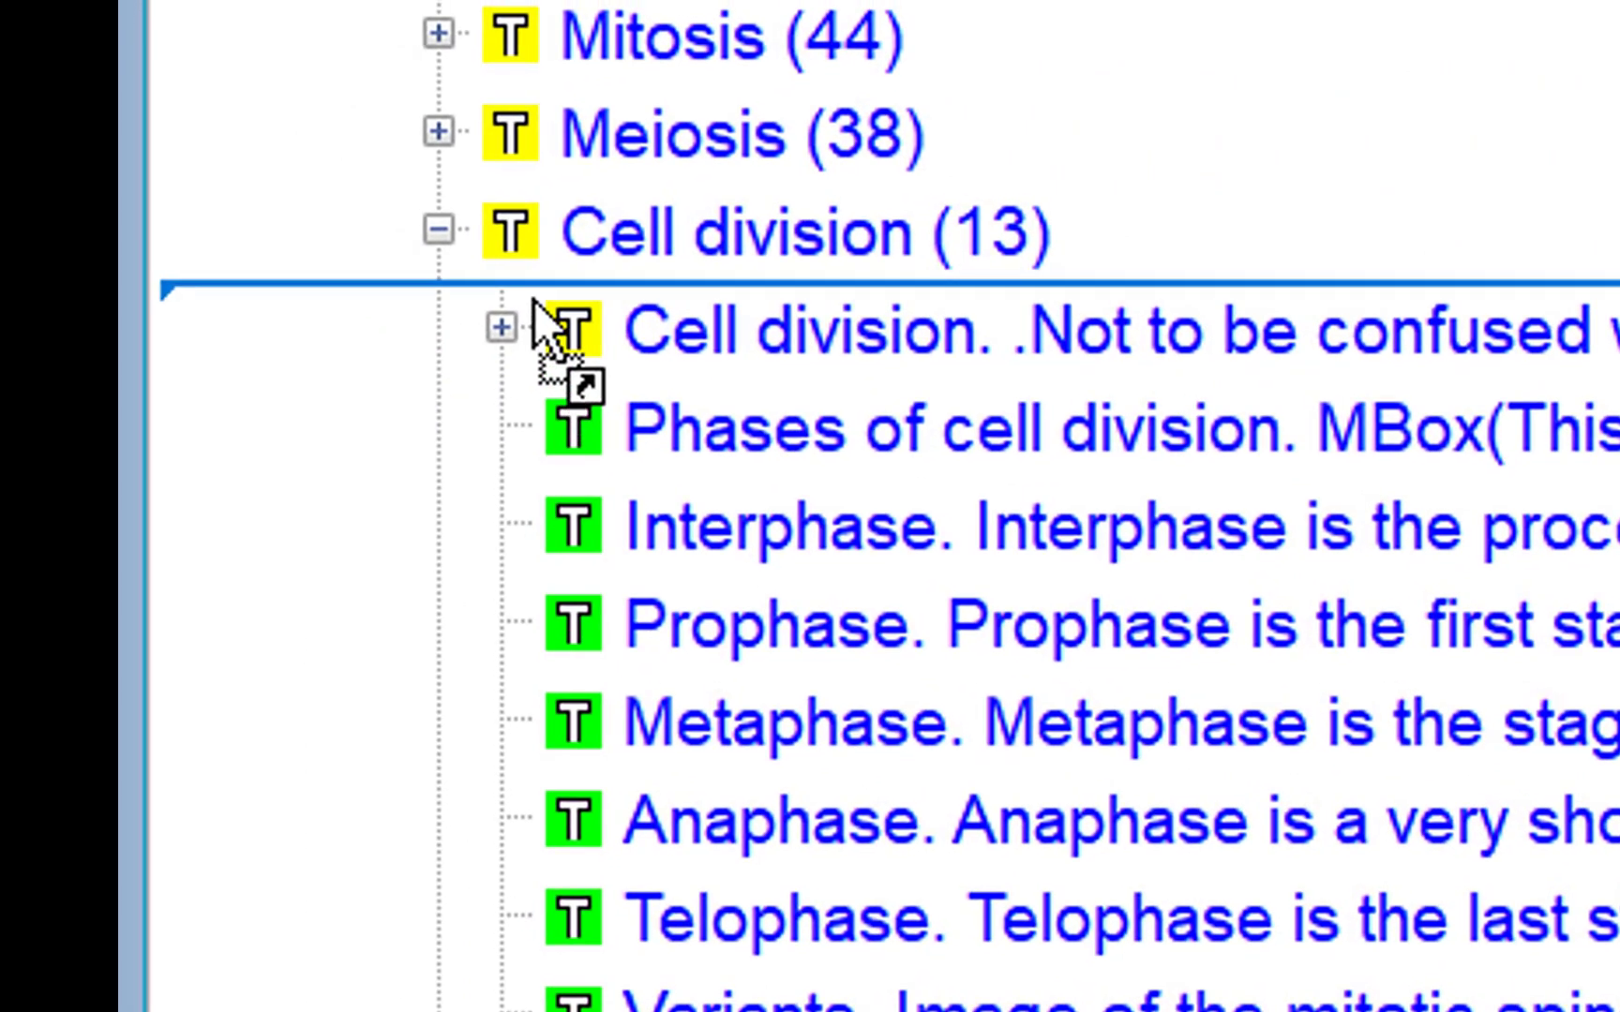
drag(532, 300, 429, 207)
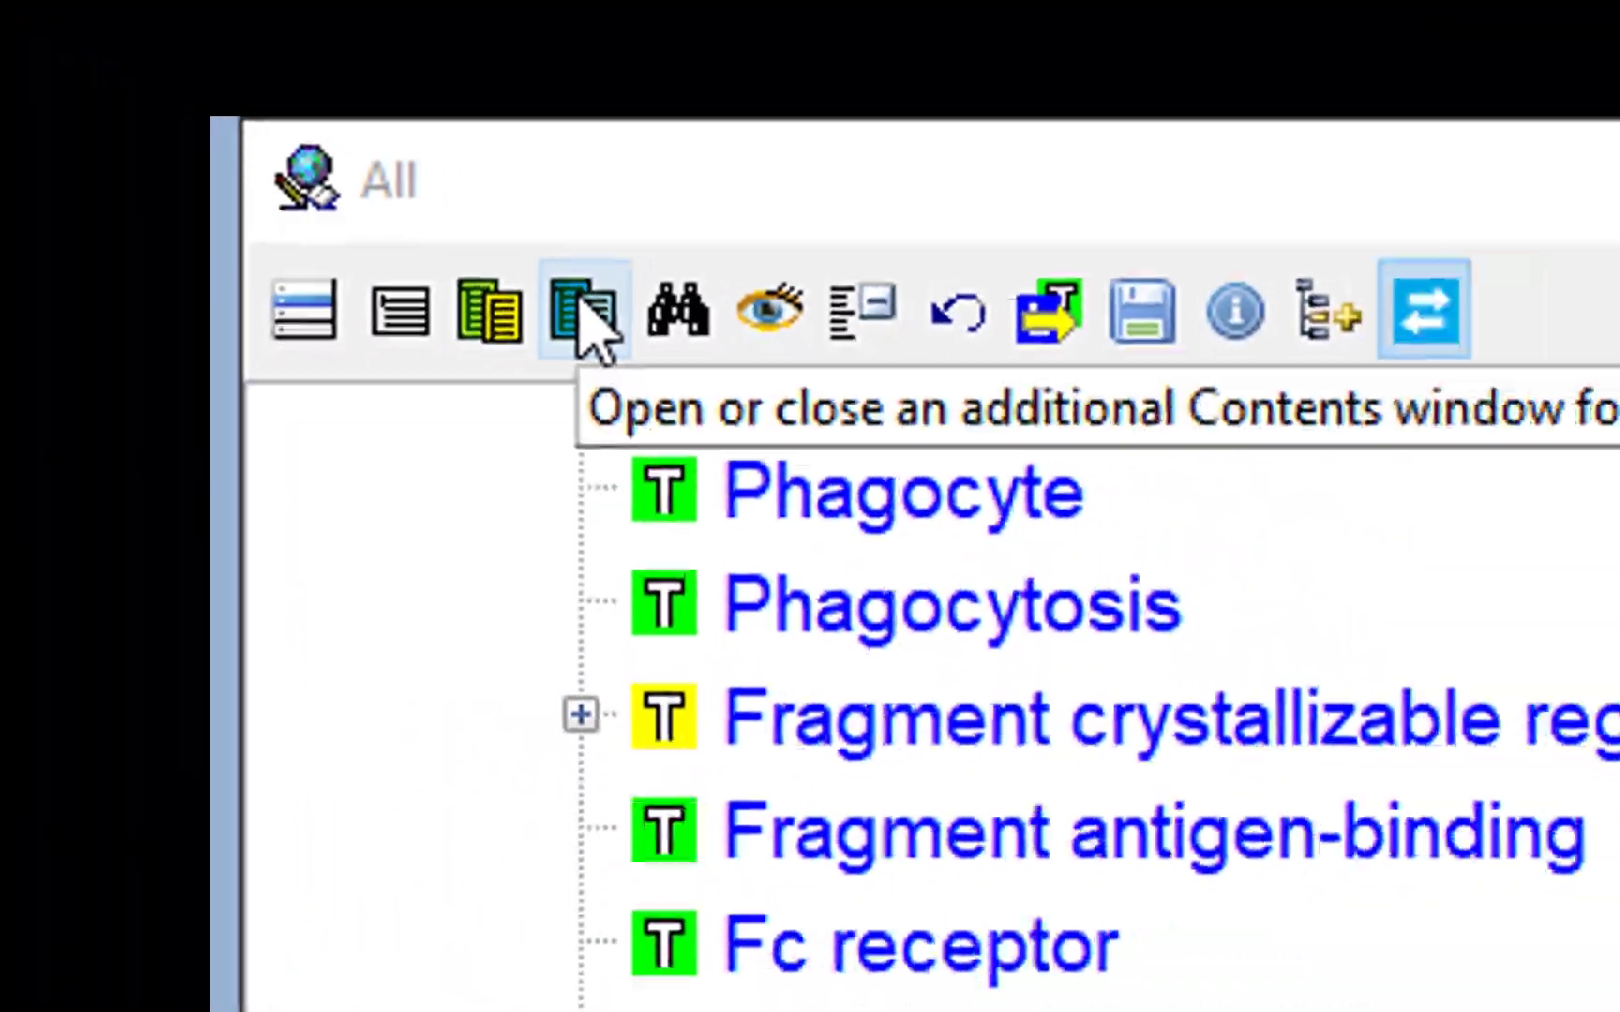
Open an additional Contents window and move the Enzyme assay topic from the first window into the Enzyme kinetics node in the second.
click(581, 311)
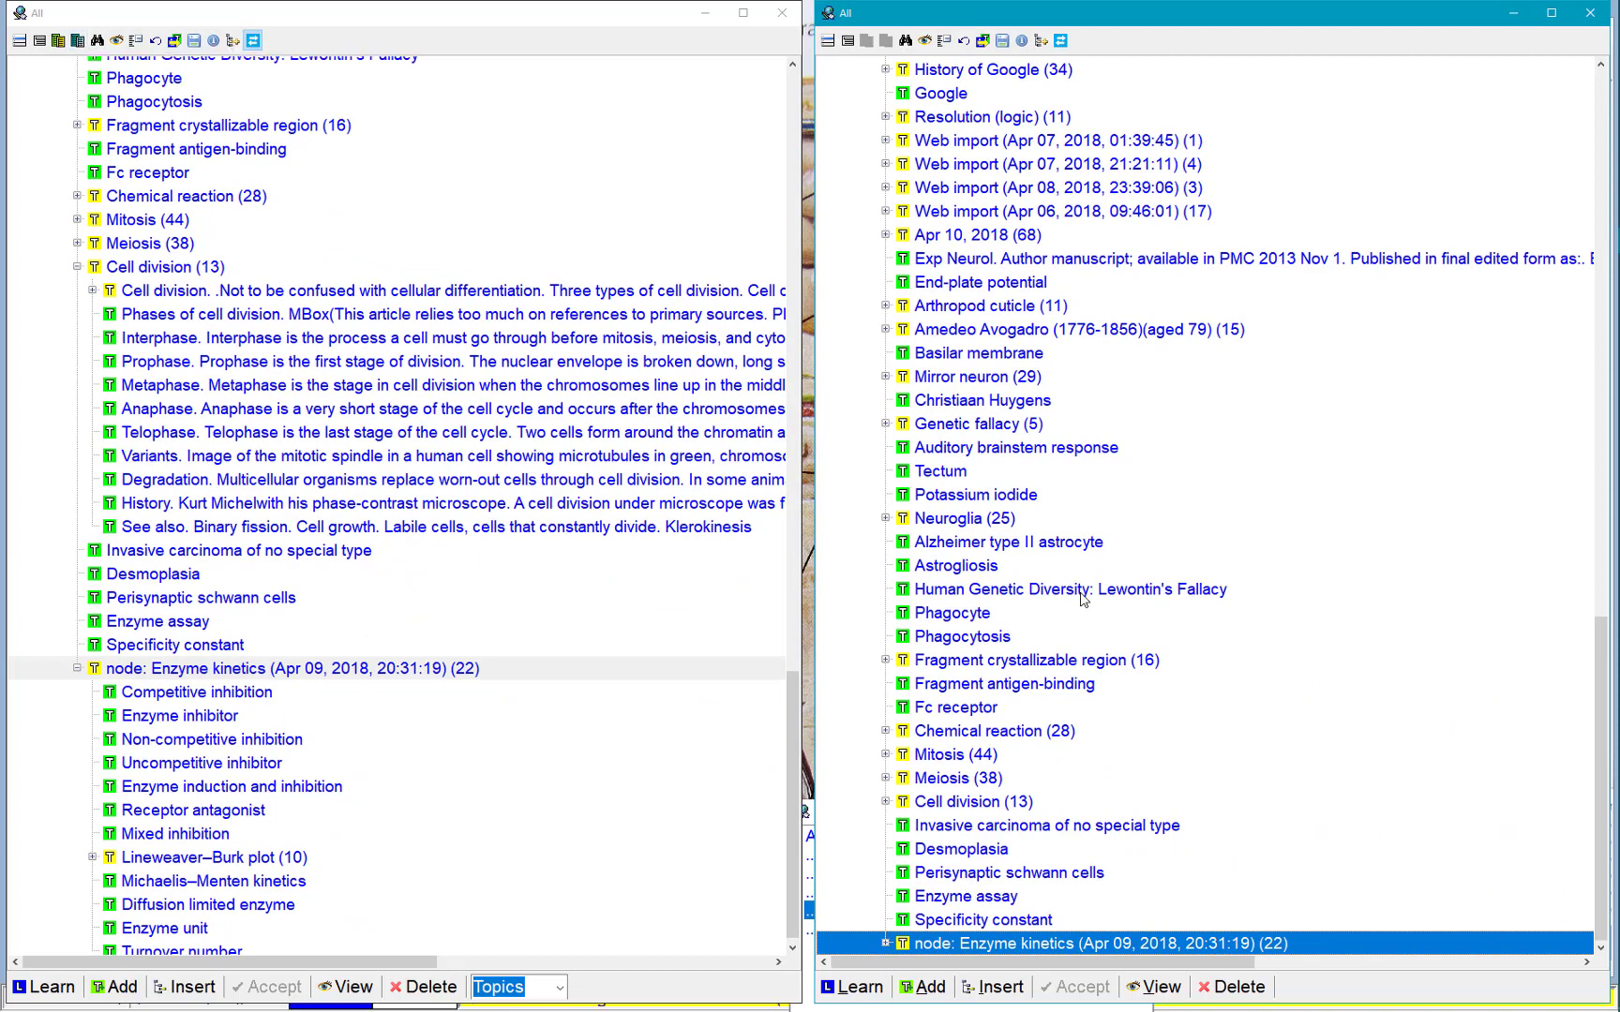
click(884, 943)
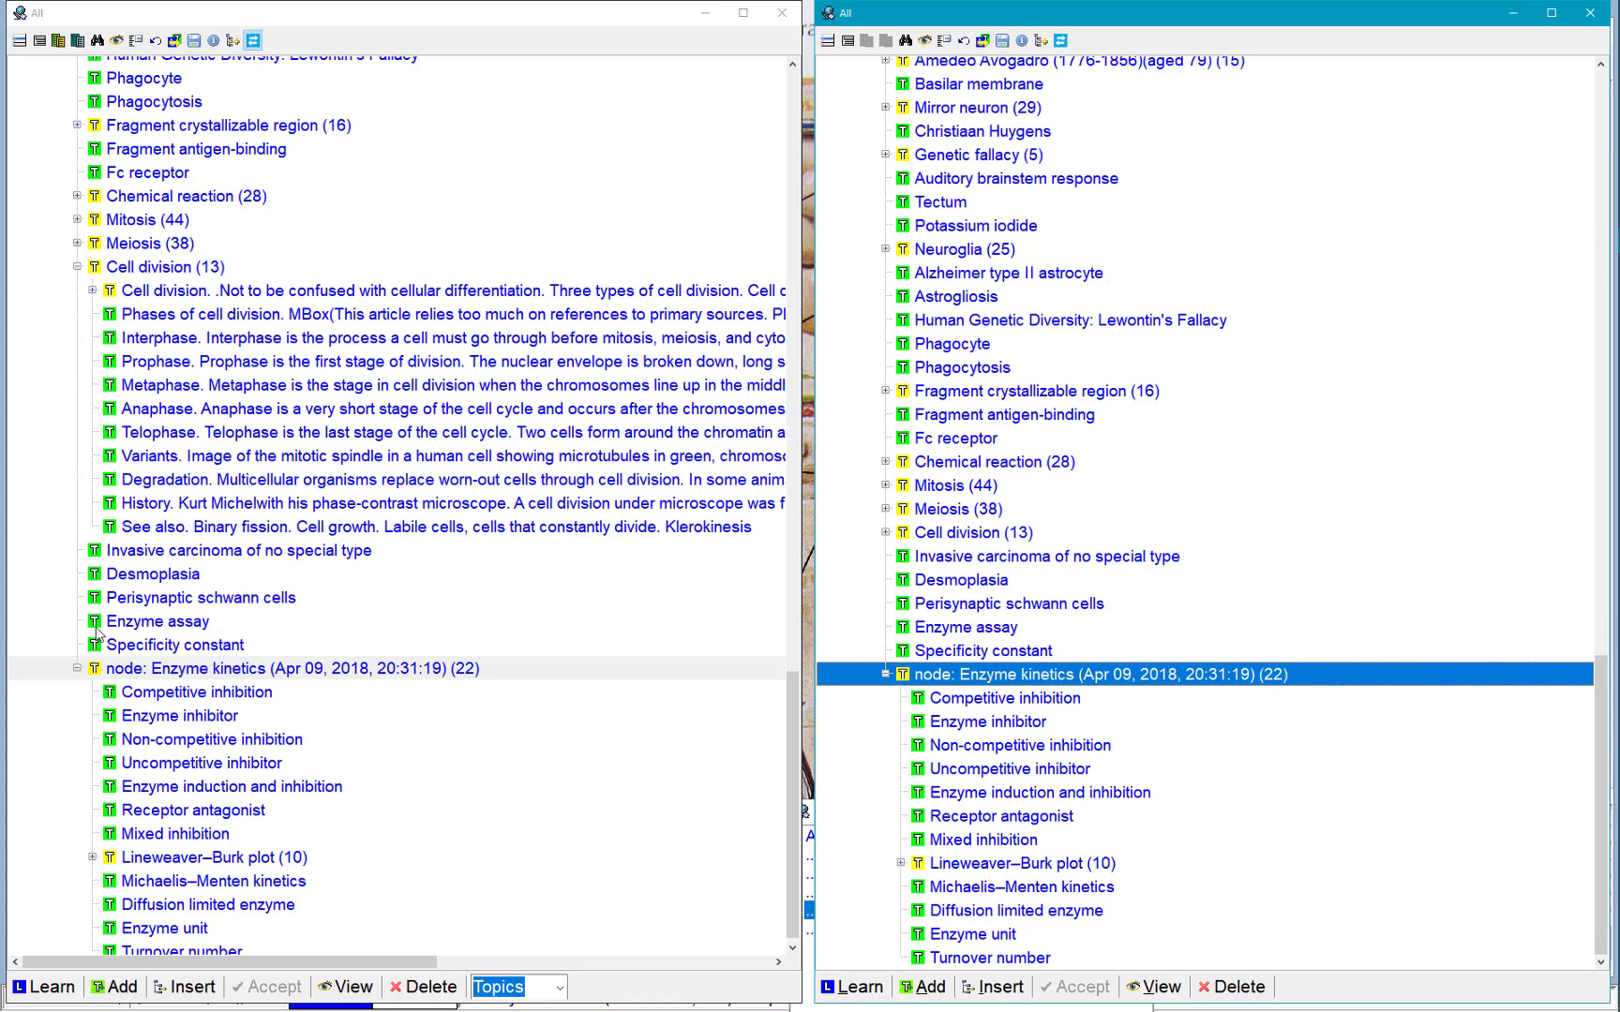
drag(94, 626, 1073, 691)
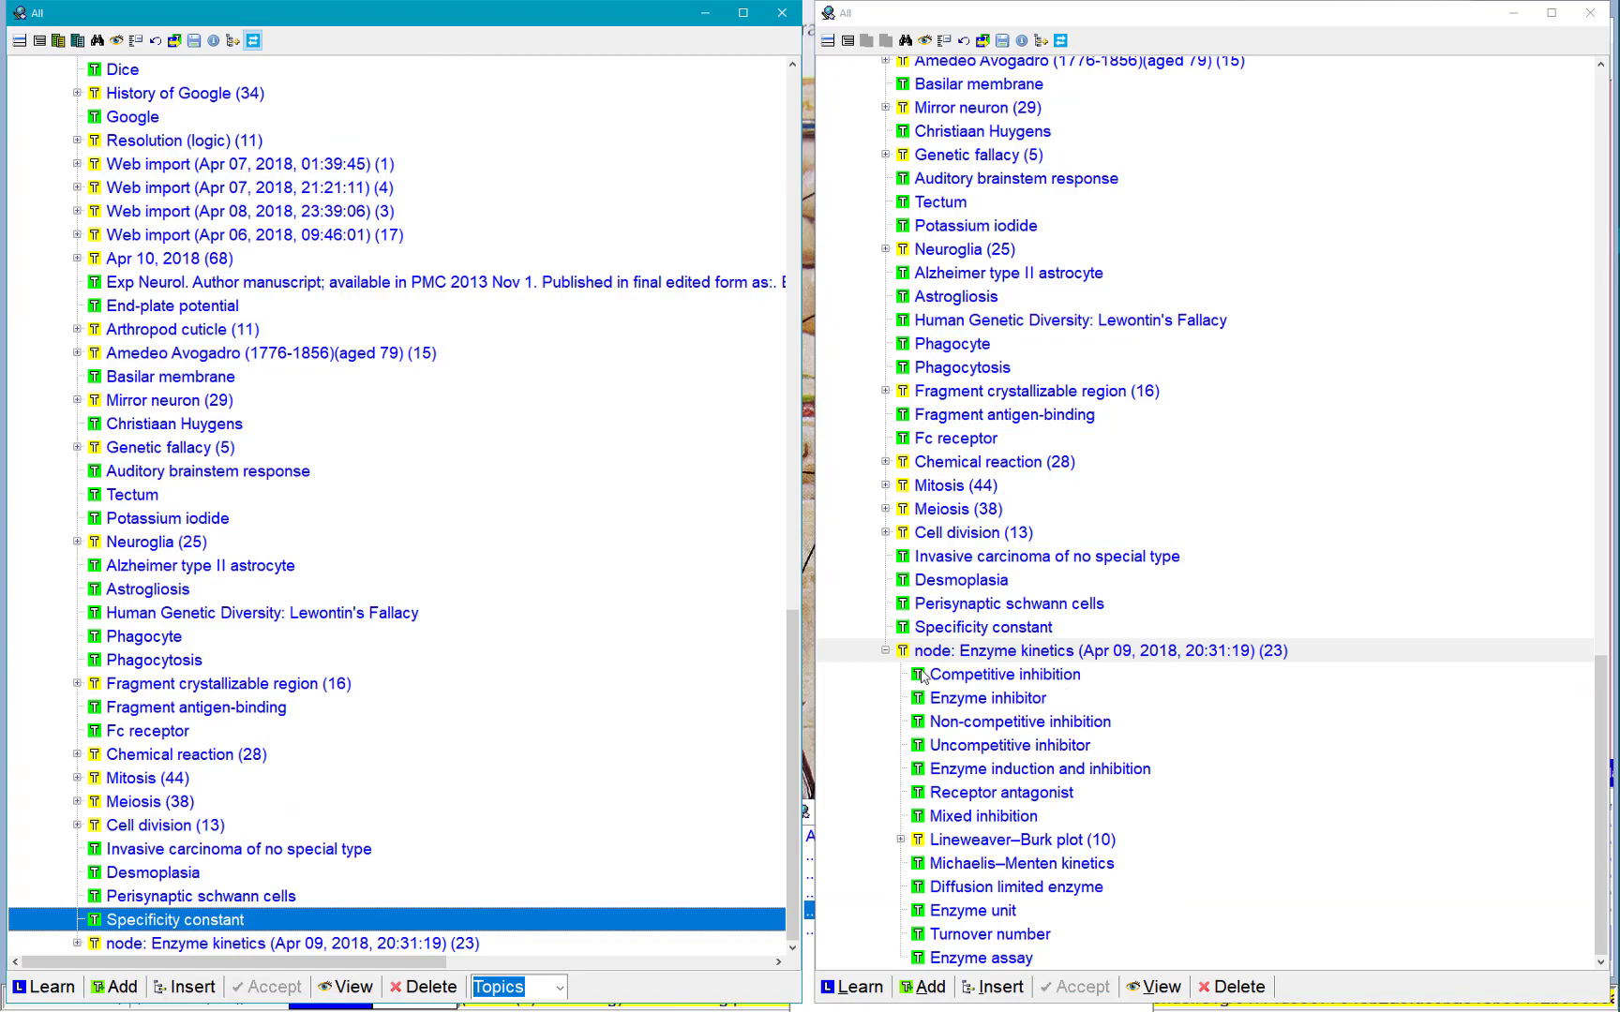
Open the Enzyme inhibitor element and move it to the Enzyme kinetics branch with the Move element command.
double_click(988, 697)
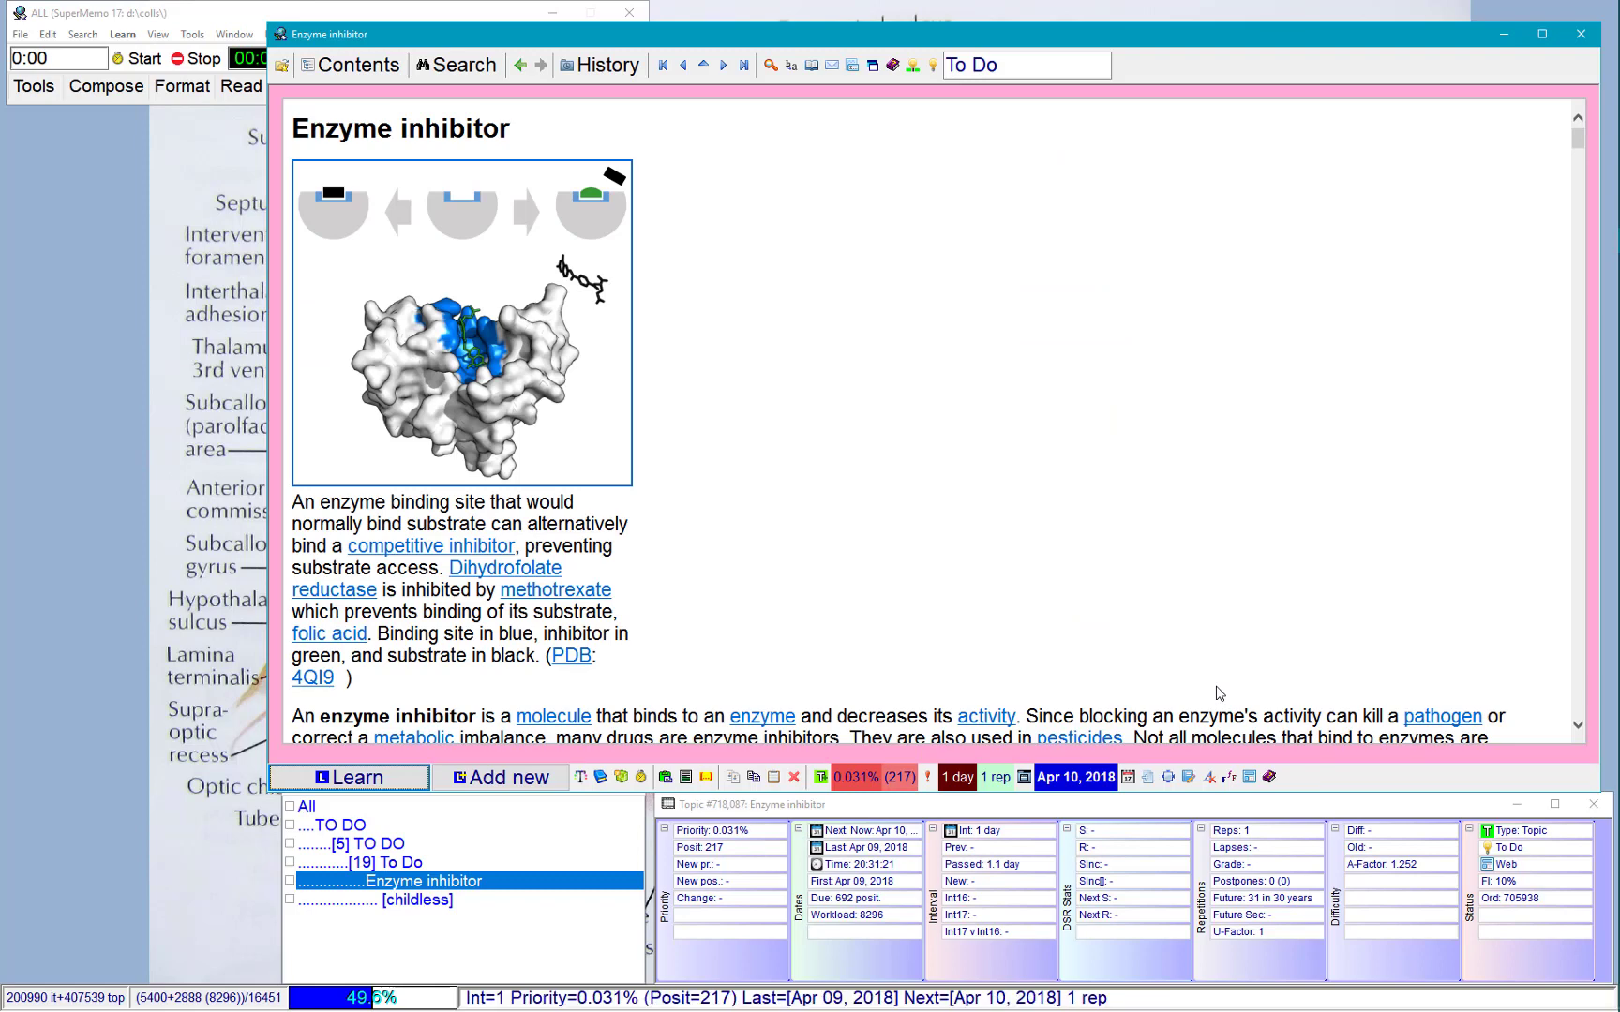
right_click(1245, 99)
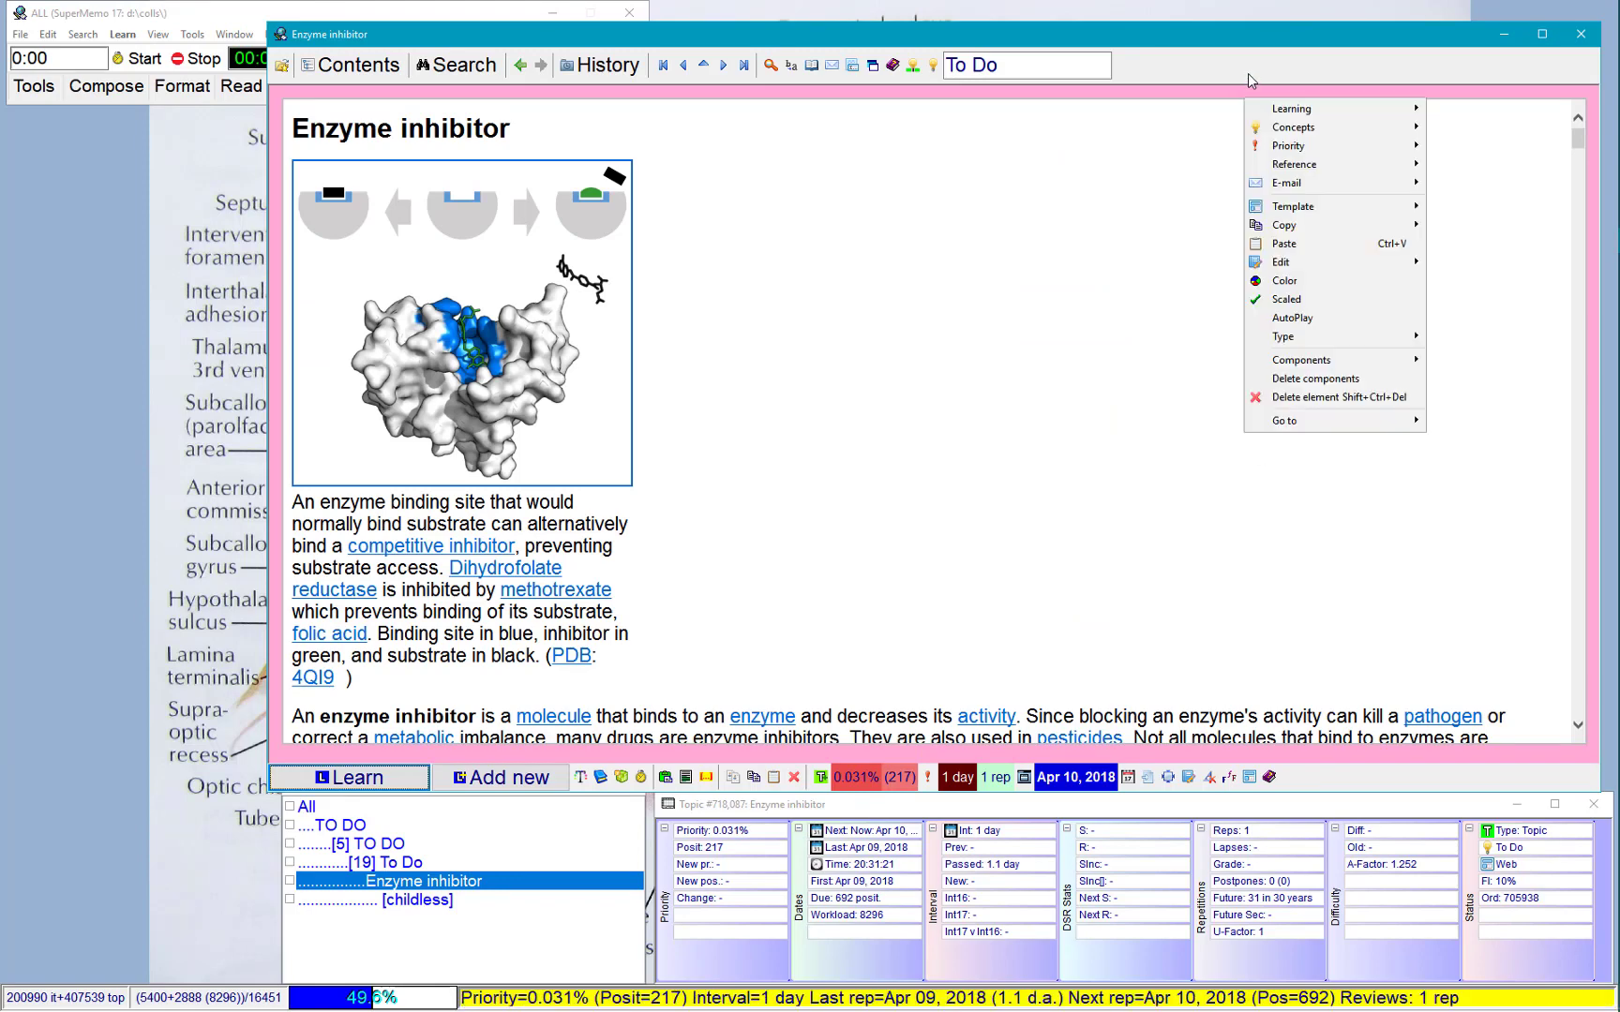
mouse_move(1331, 263)
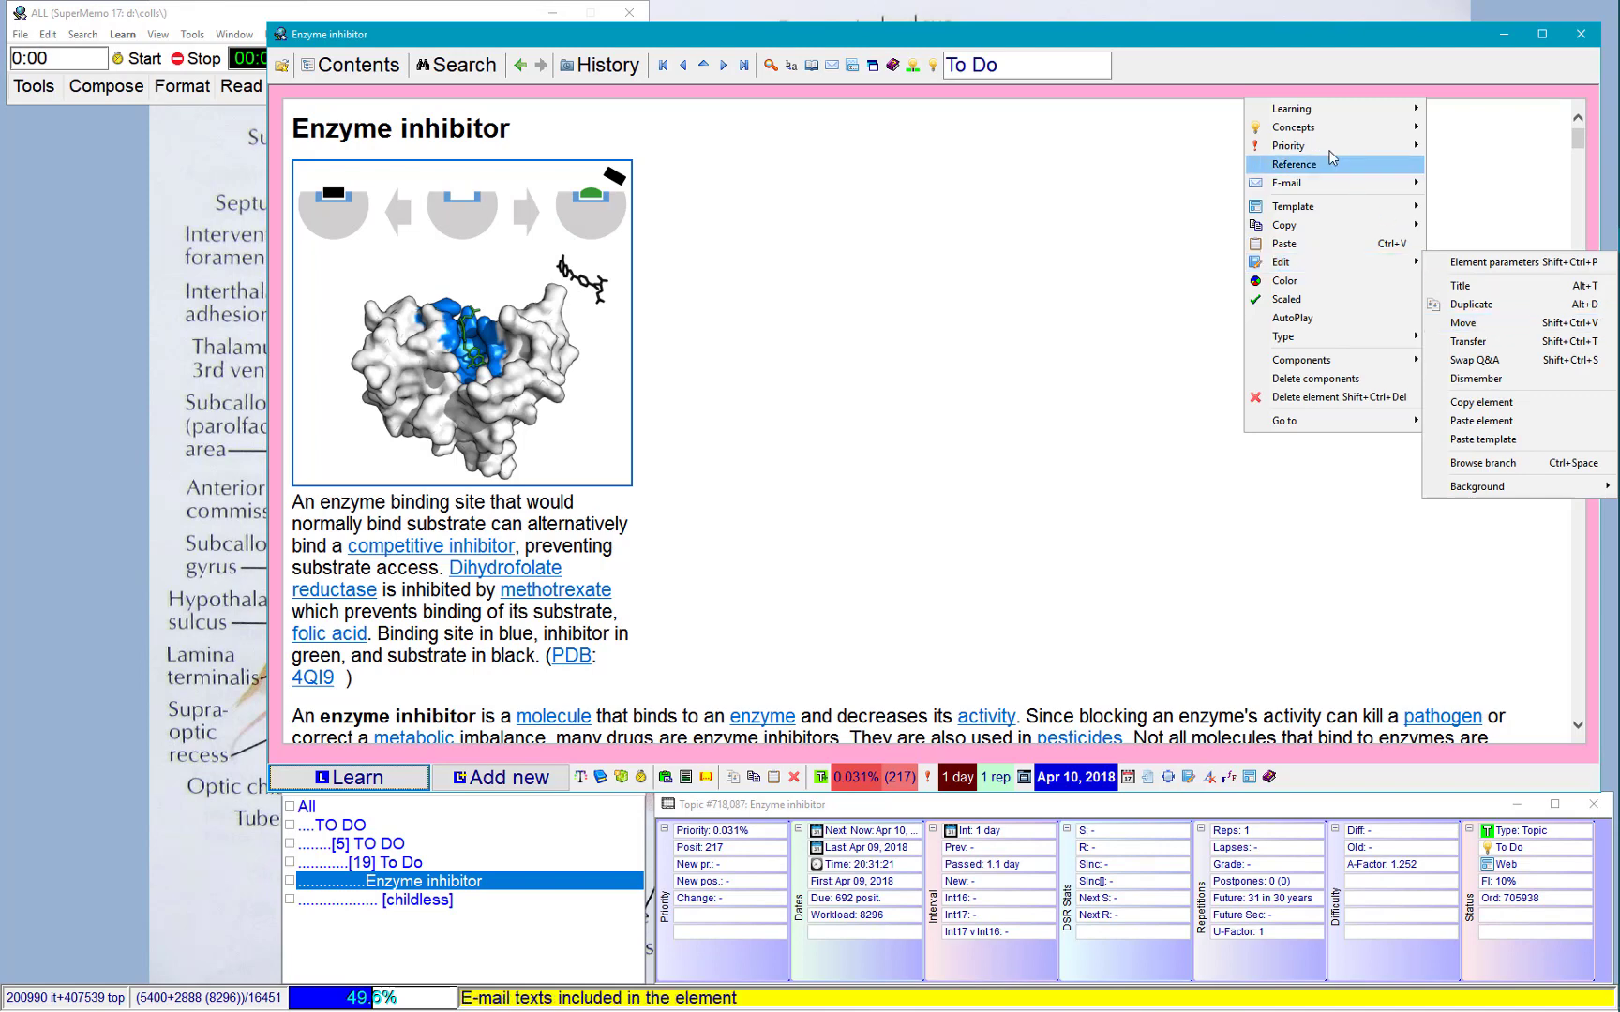
click(1220, 65)
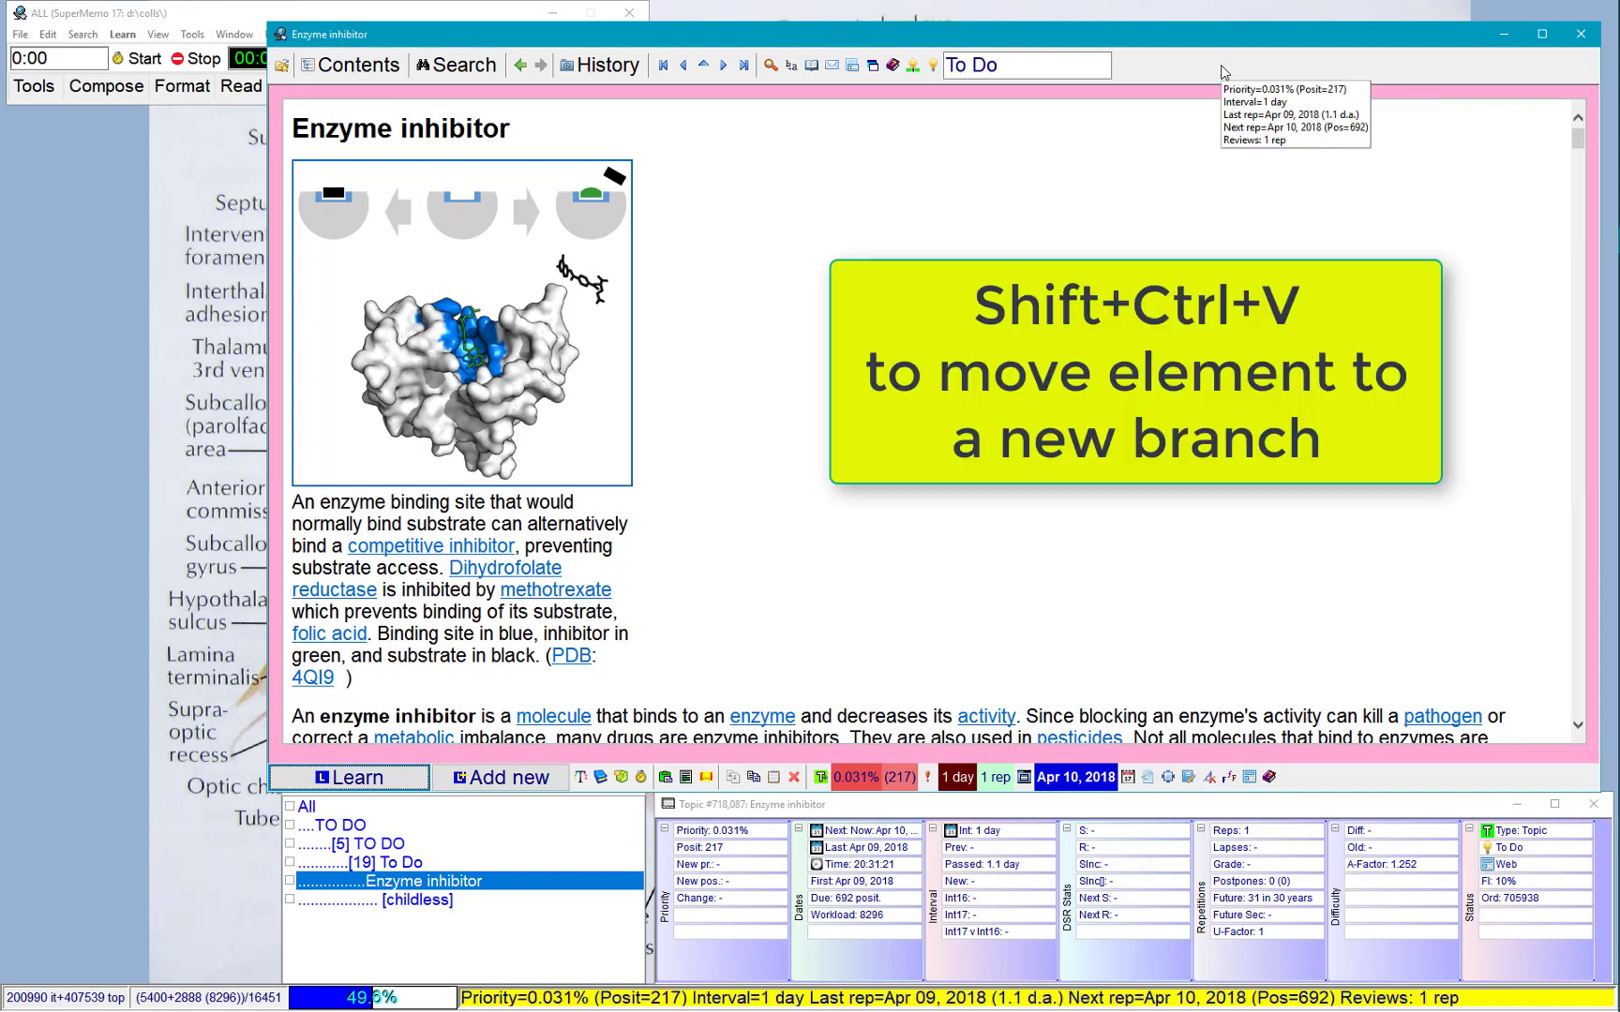
key(shift+ctrl+v)
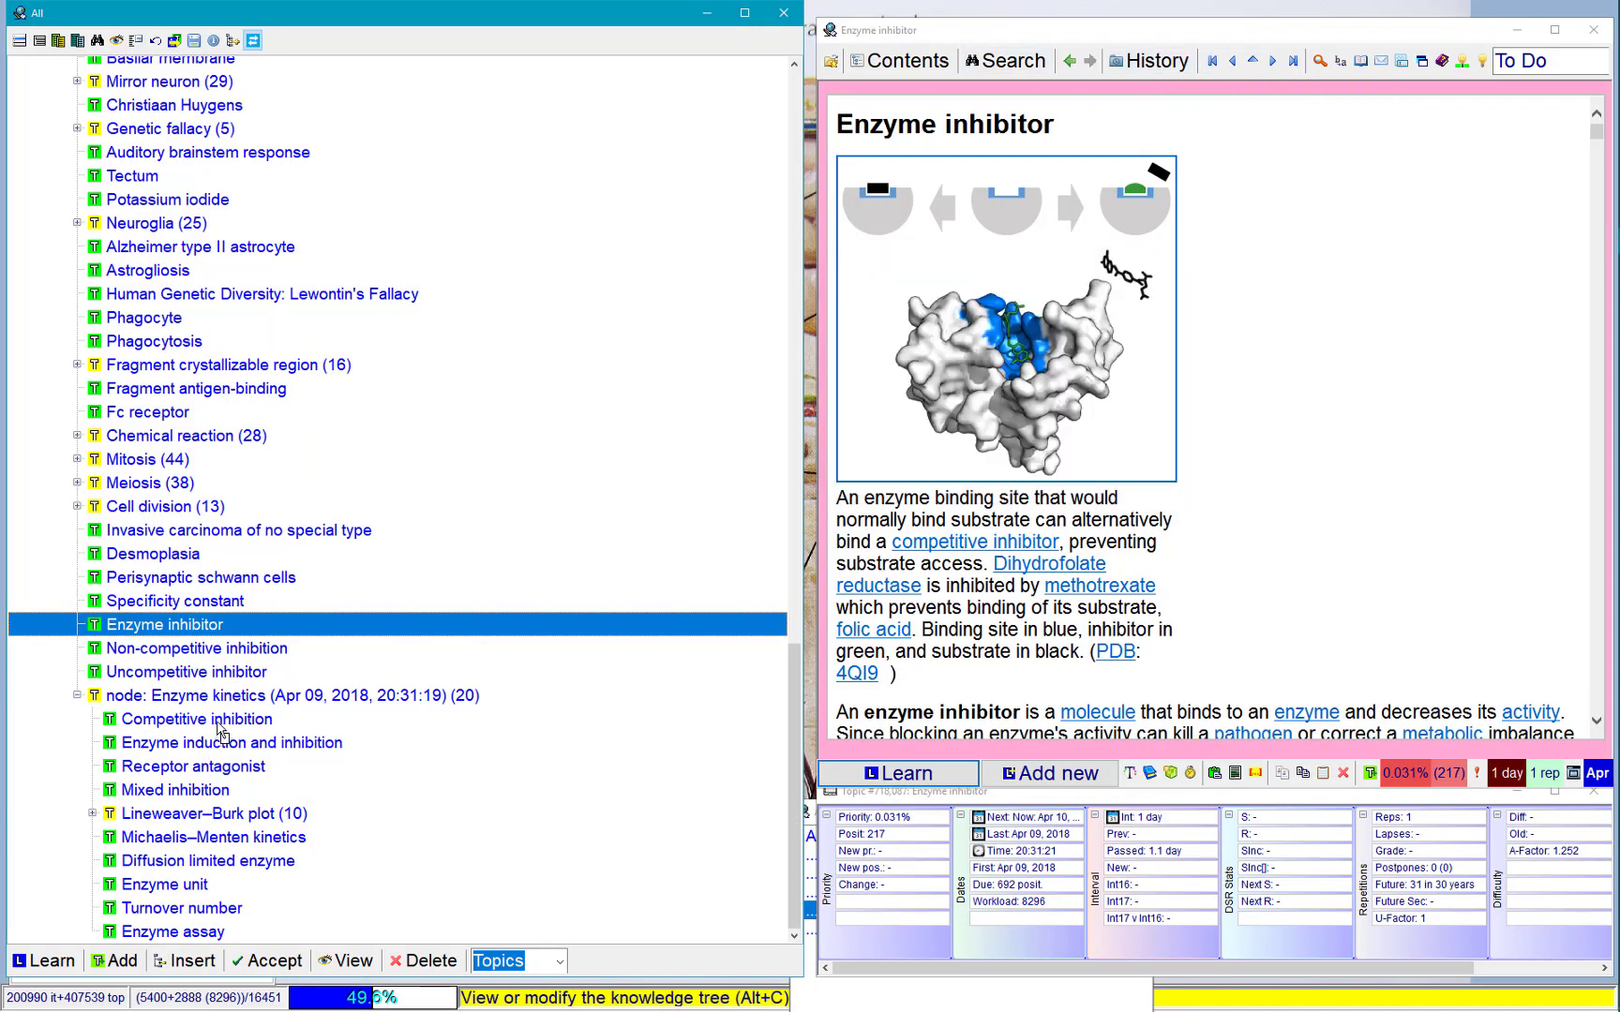
click(232, 702)
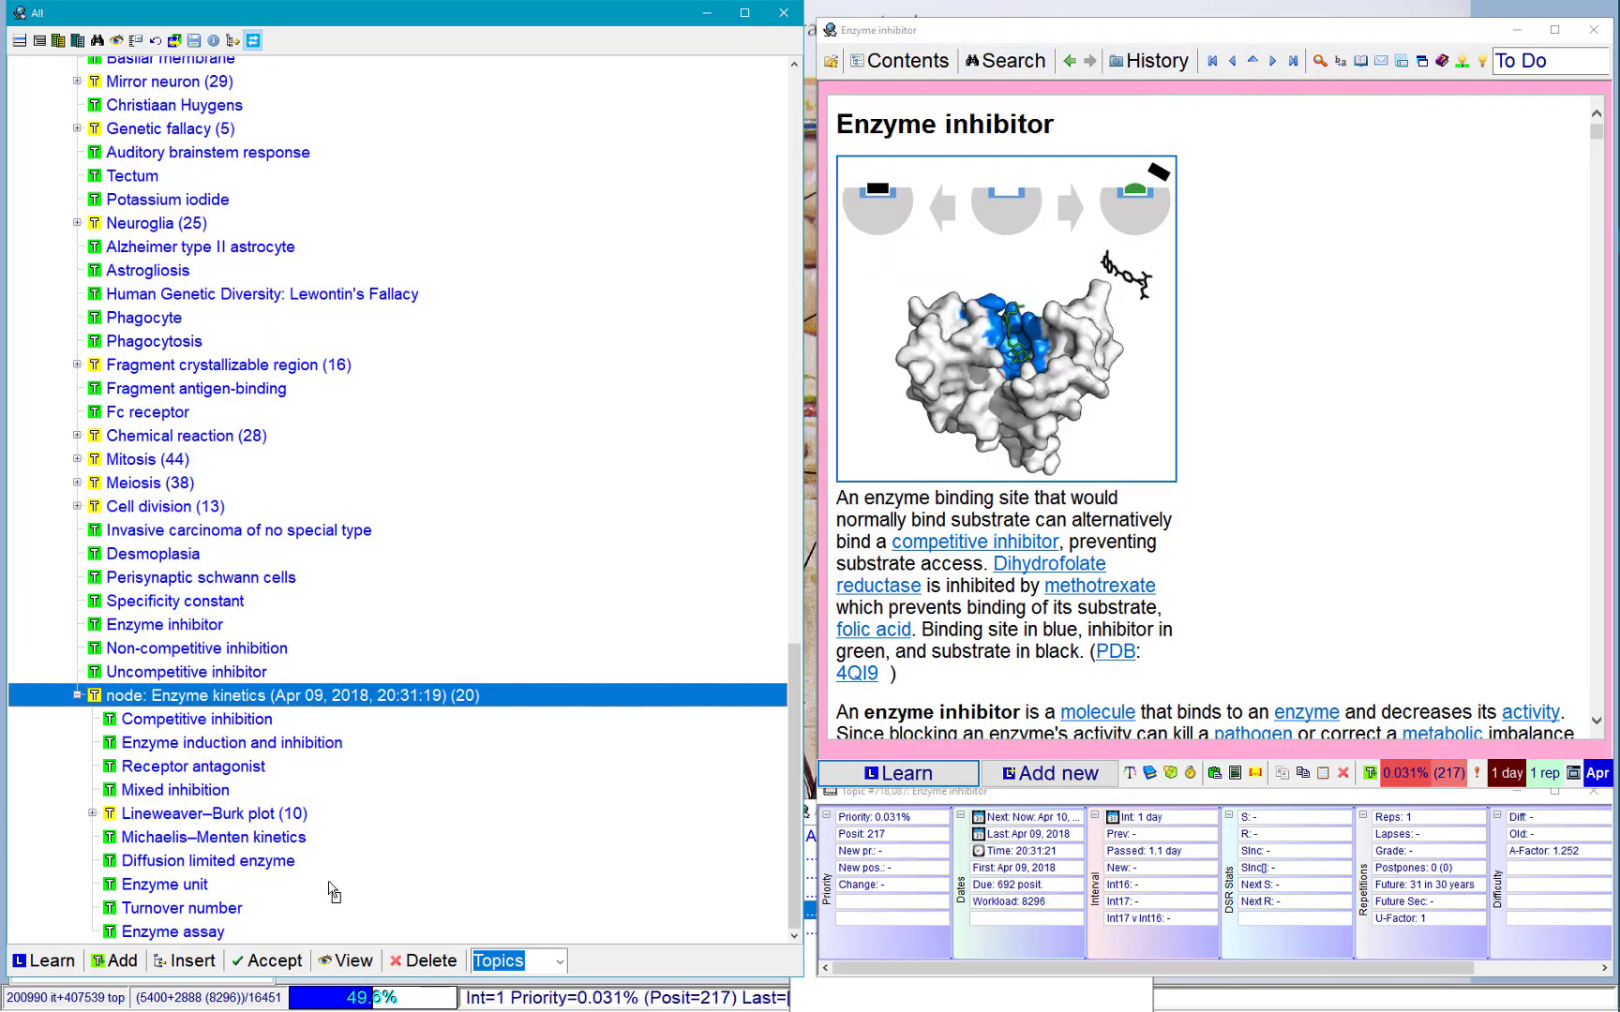
click(277, 961)
Go to the previous element, Enzyme assay, and move it to the end of the Enzyme kinetics branch.
click(1234, 62)
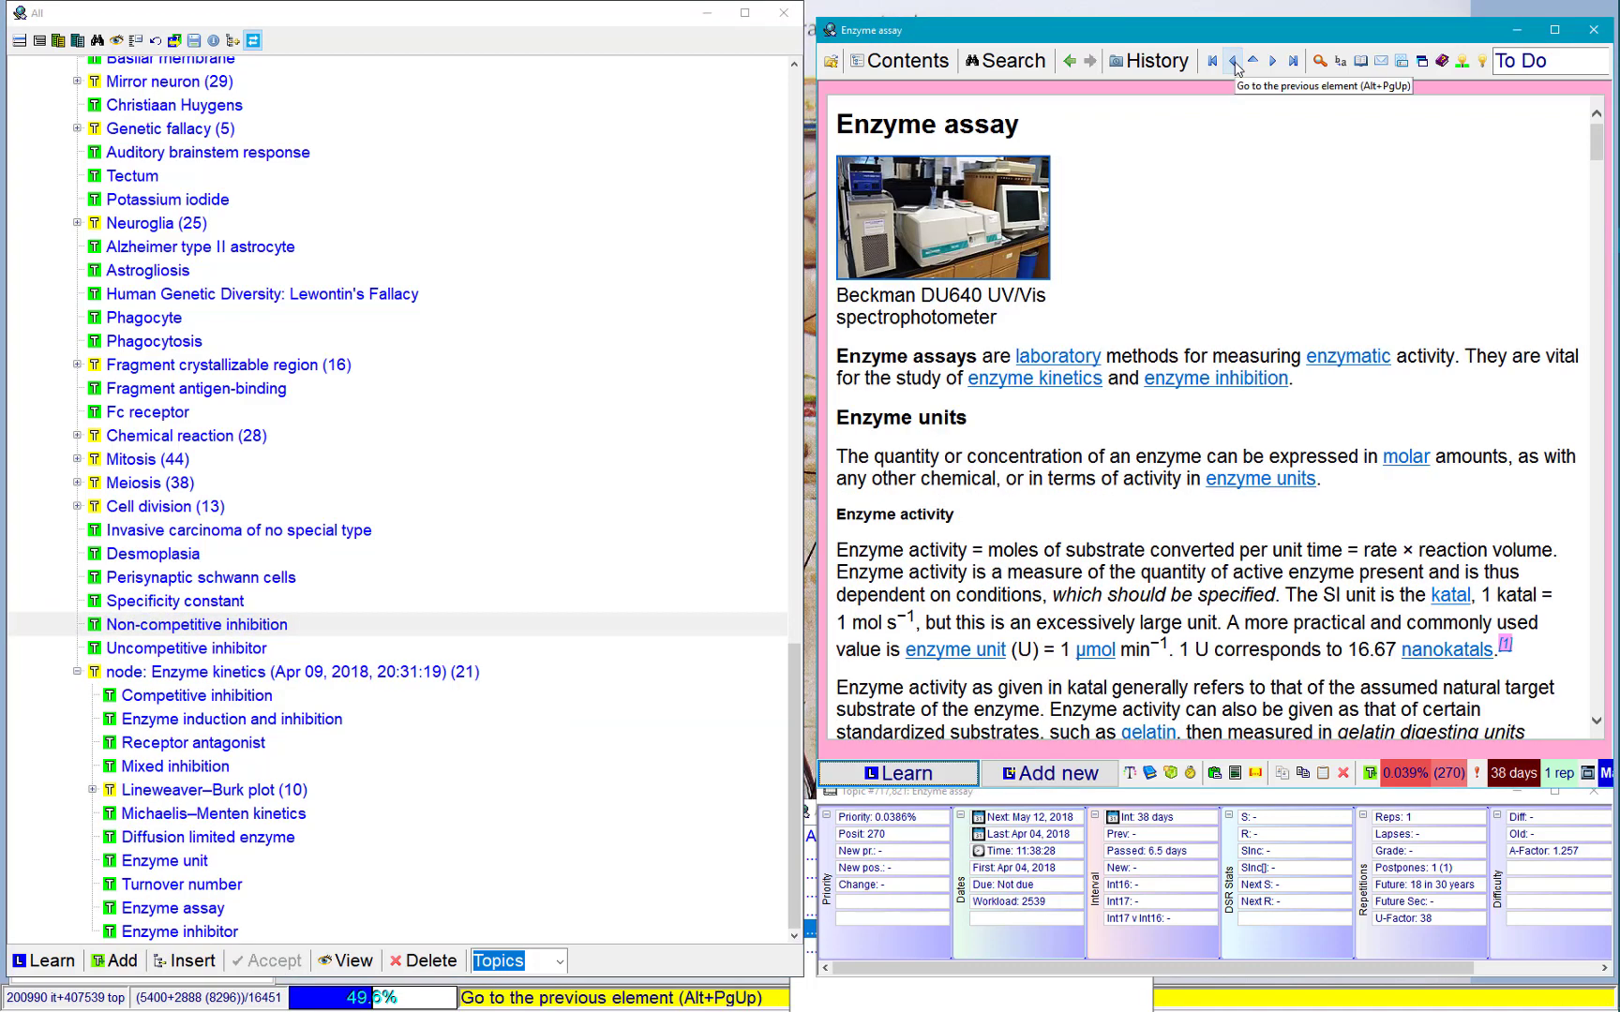
key(alt+Tab)
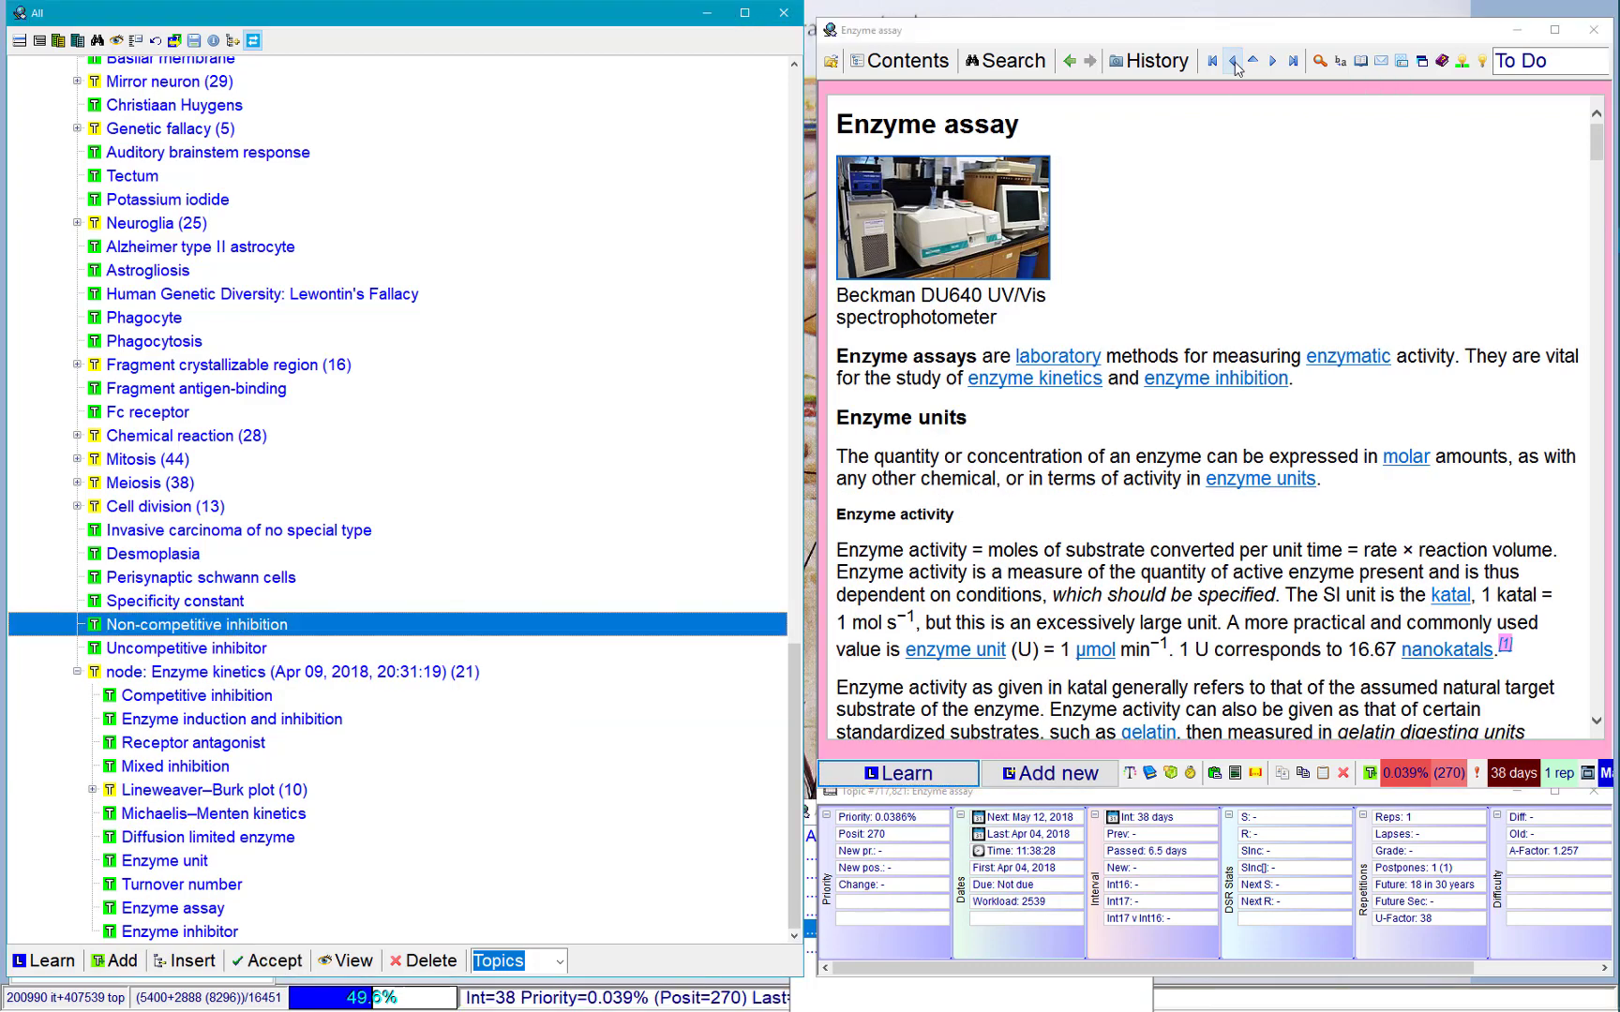
click(392, 673)
click(267, 961)
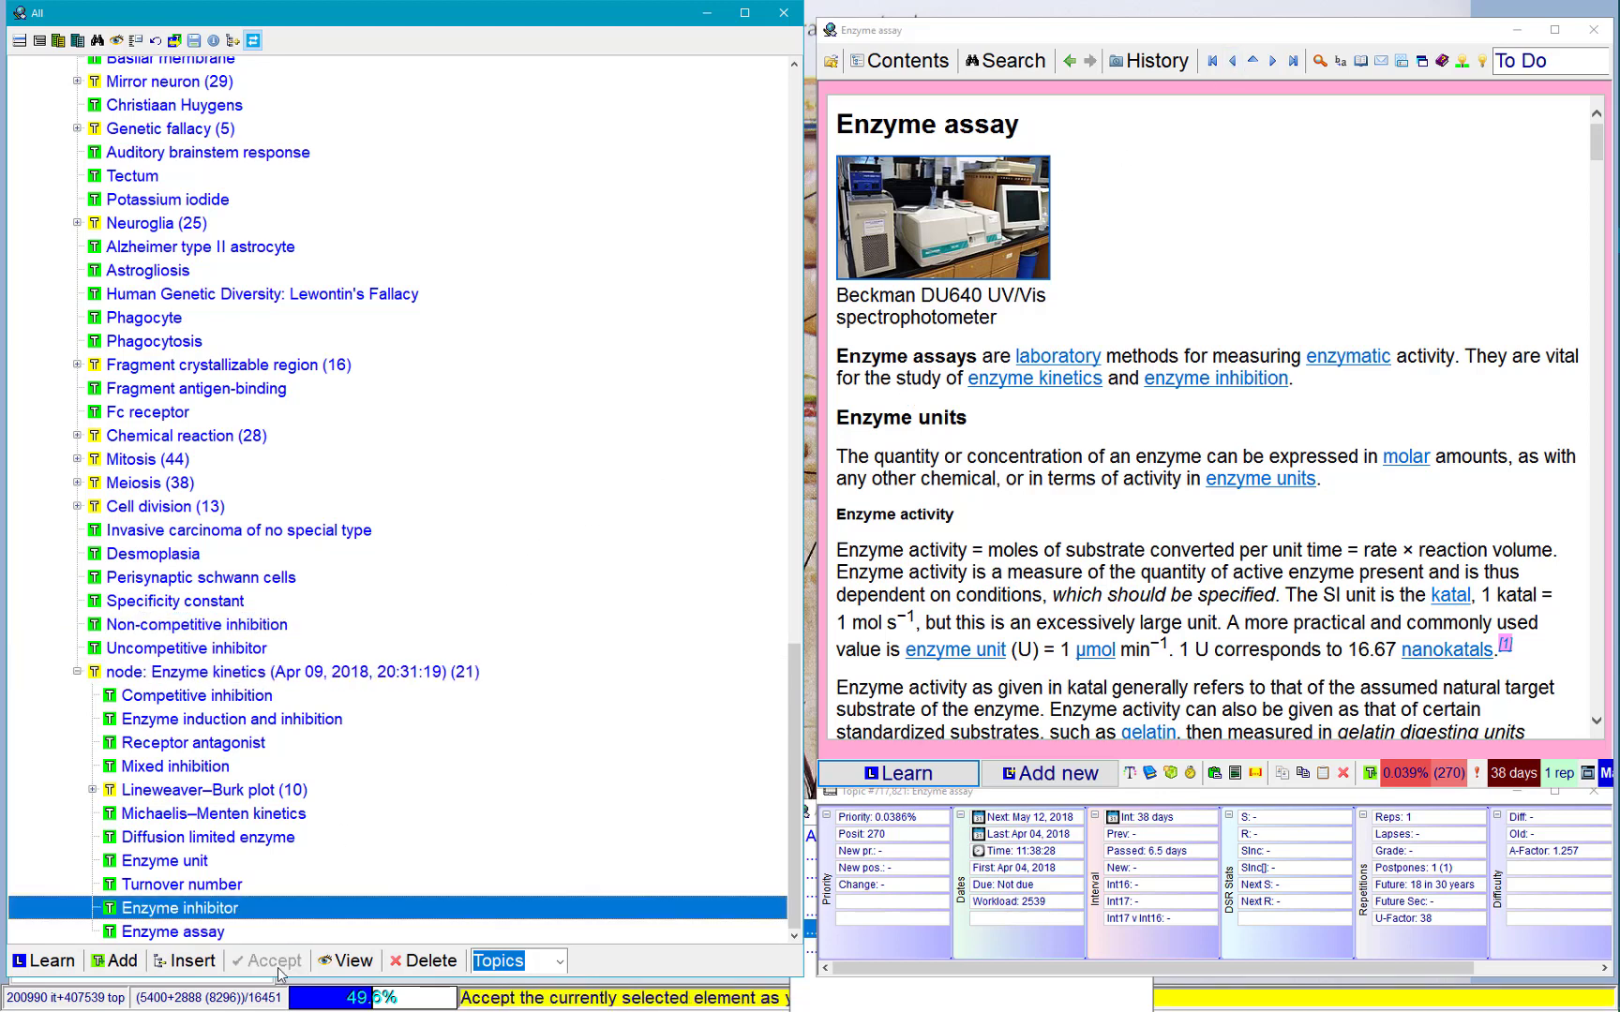
Find the Non-competitive inhibition element and move it from the main list to the Enzyme kinetics branch.
click(1233, 62)
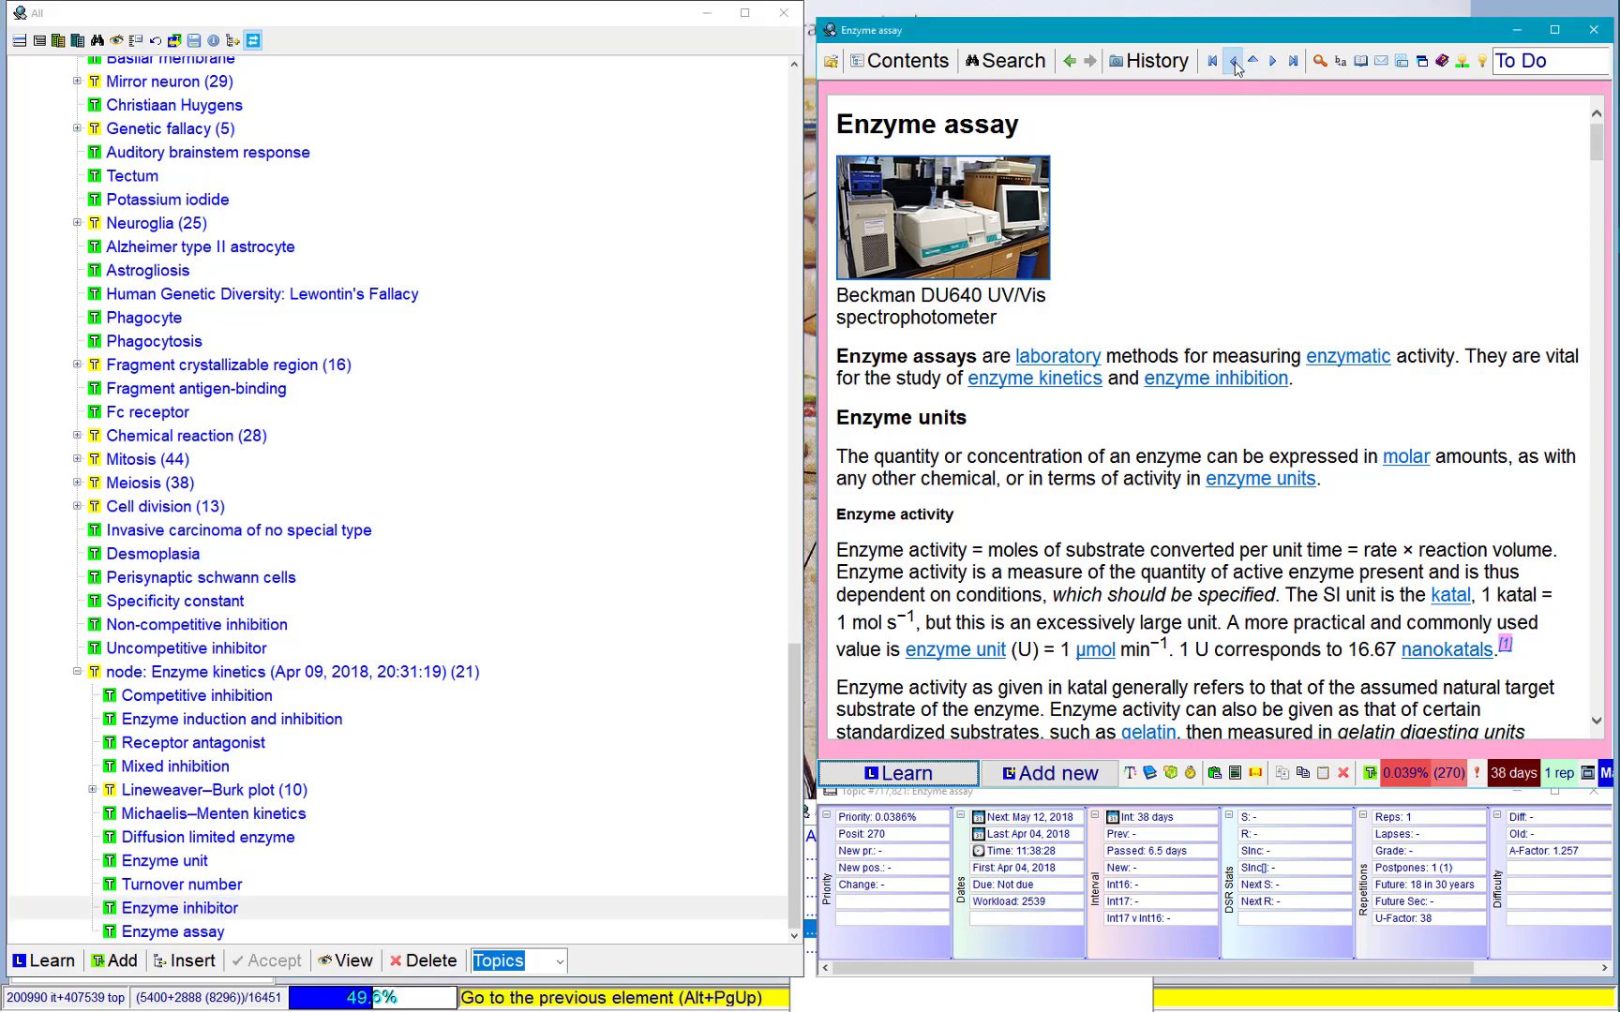
click(1273, 62)
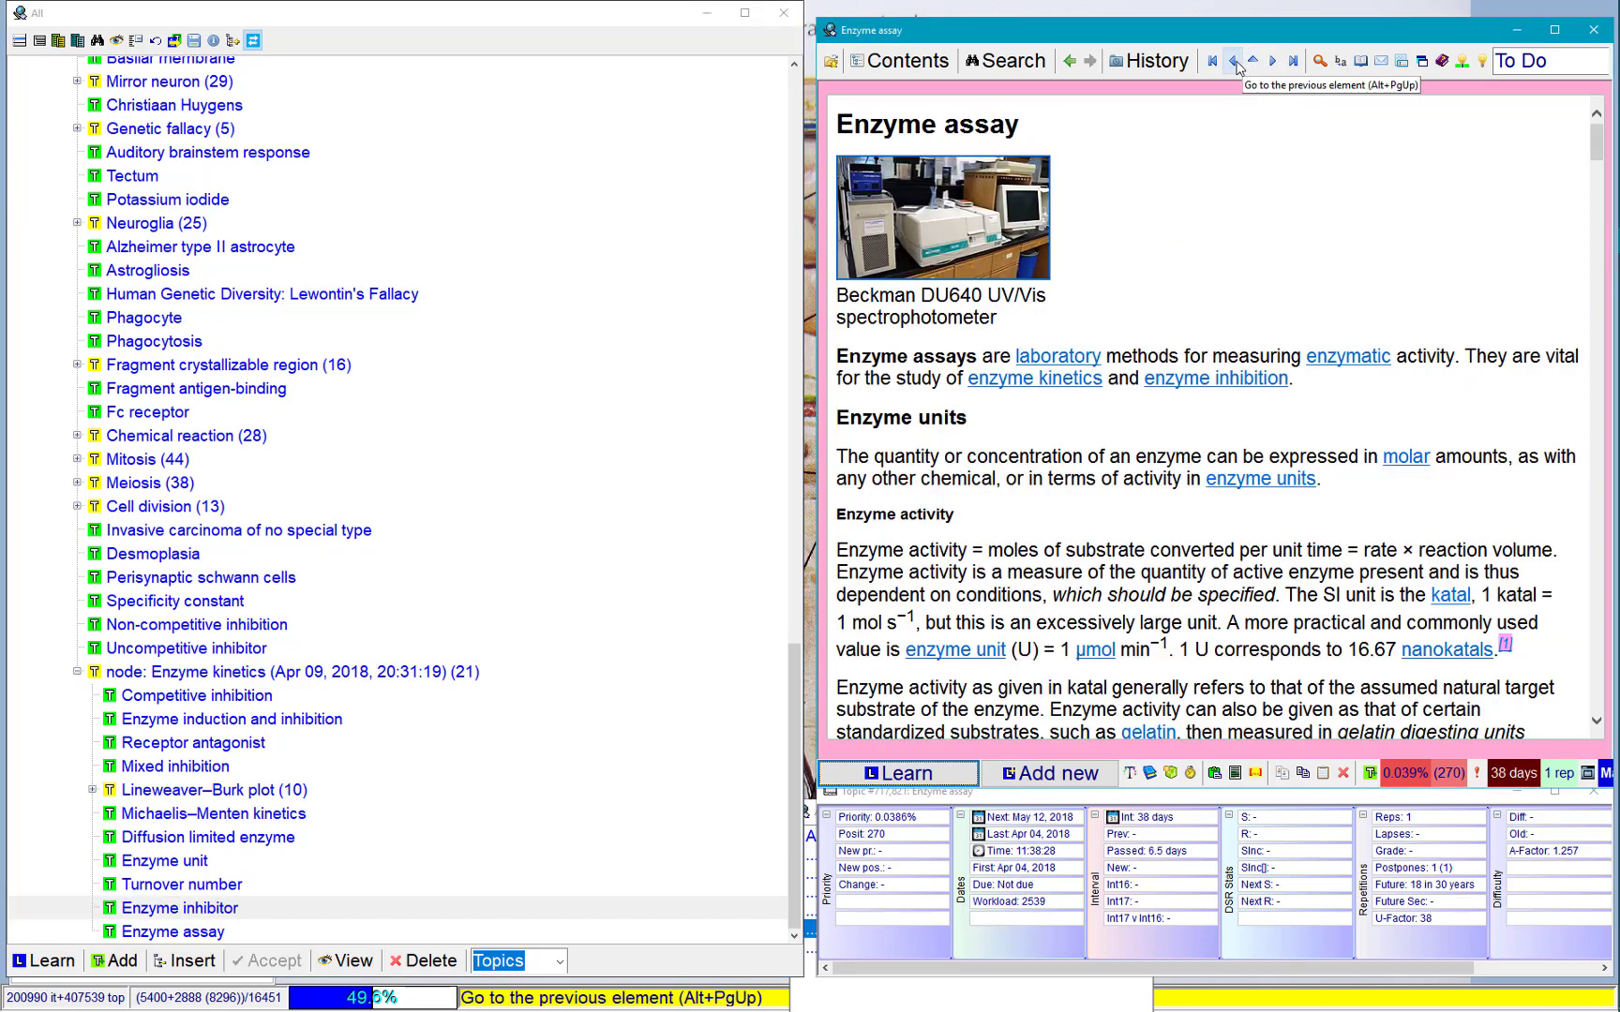
click(1236, 63)
click(1236, 64)
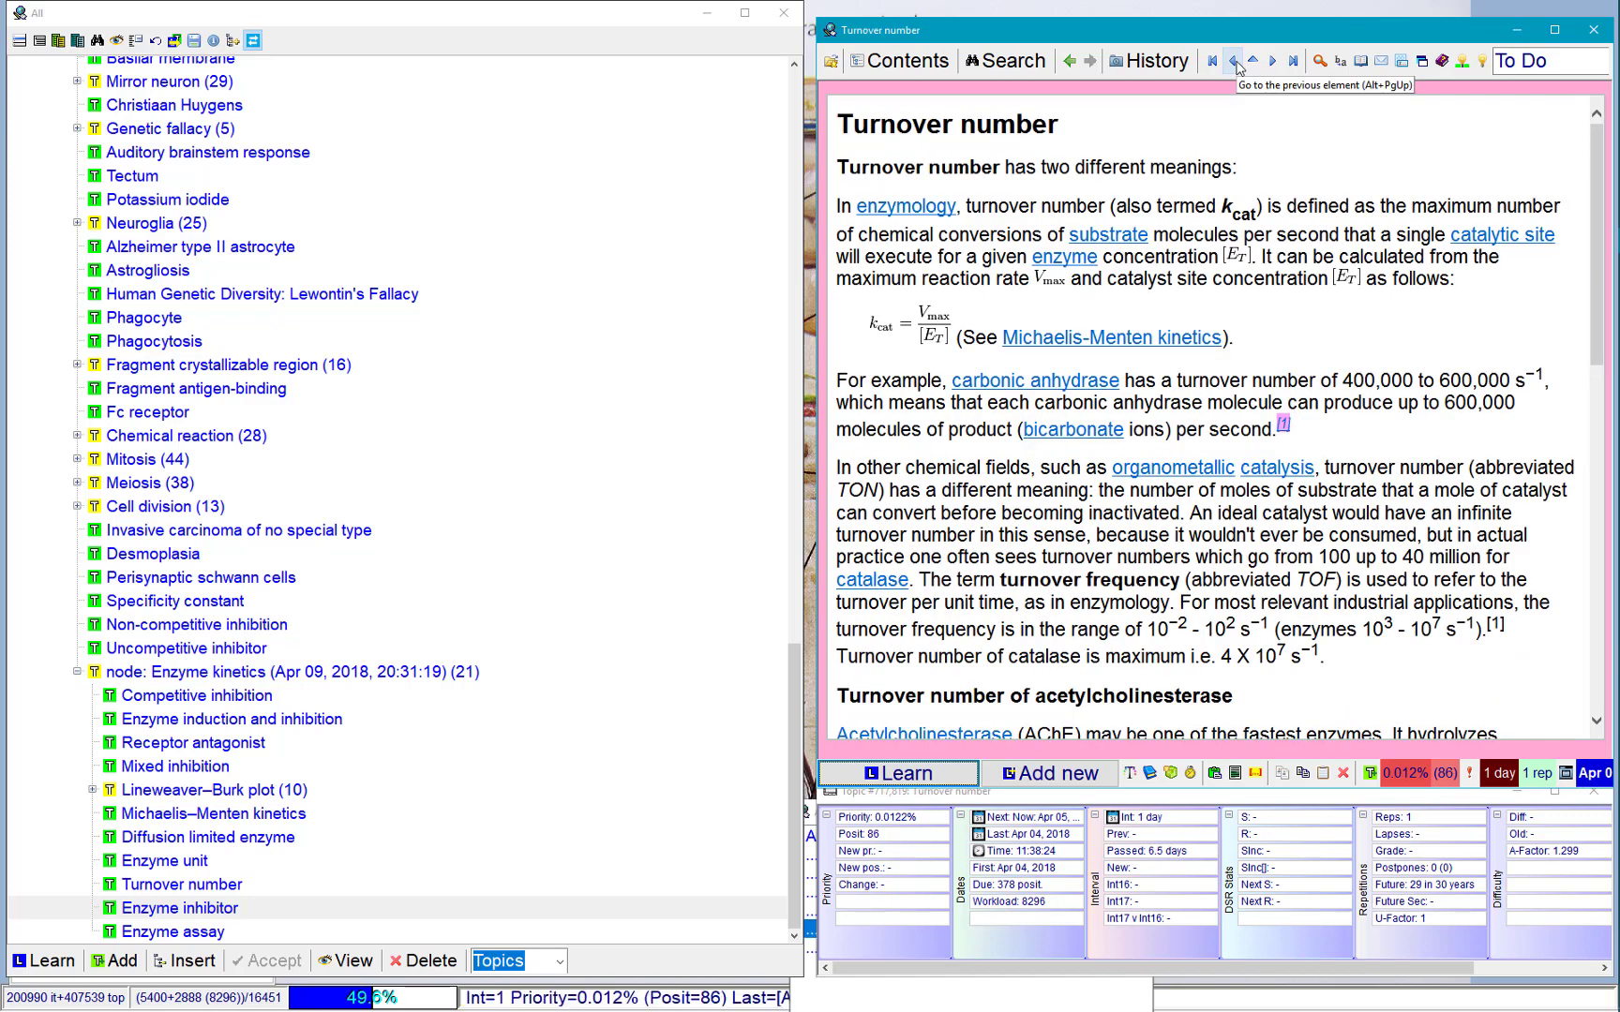
click(217, 628)
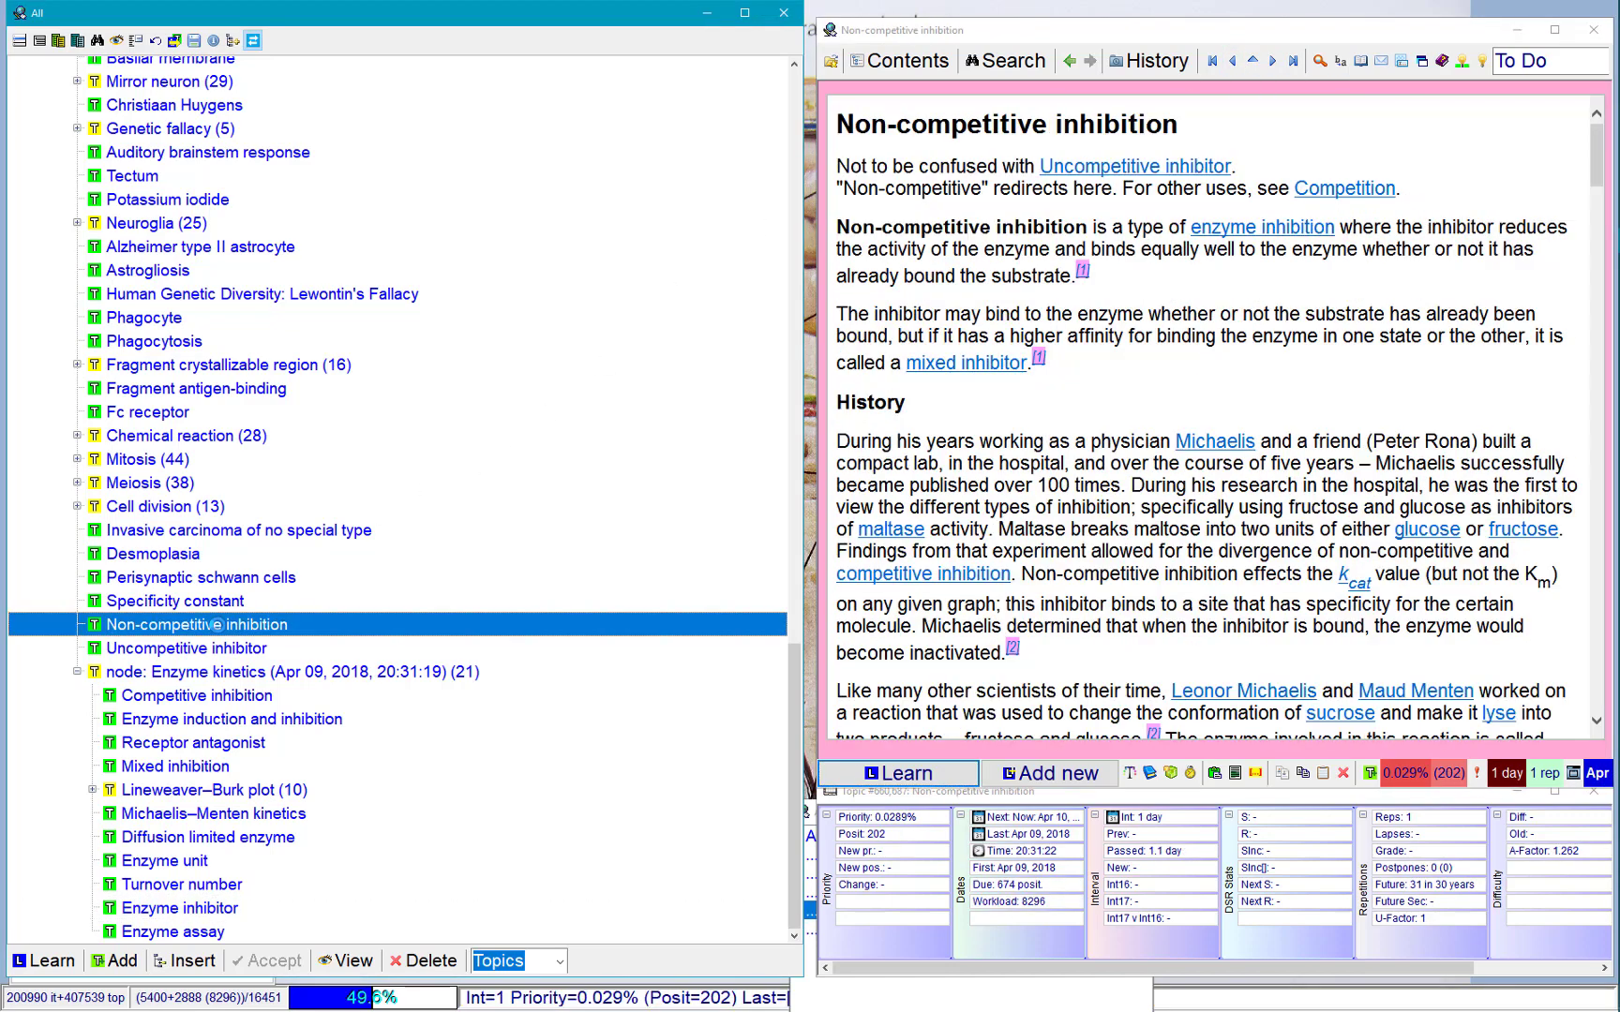
click(1253, 30)
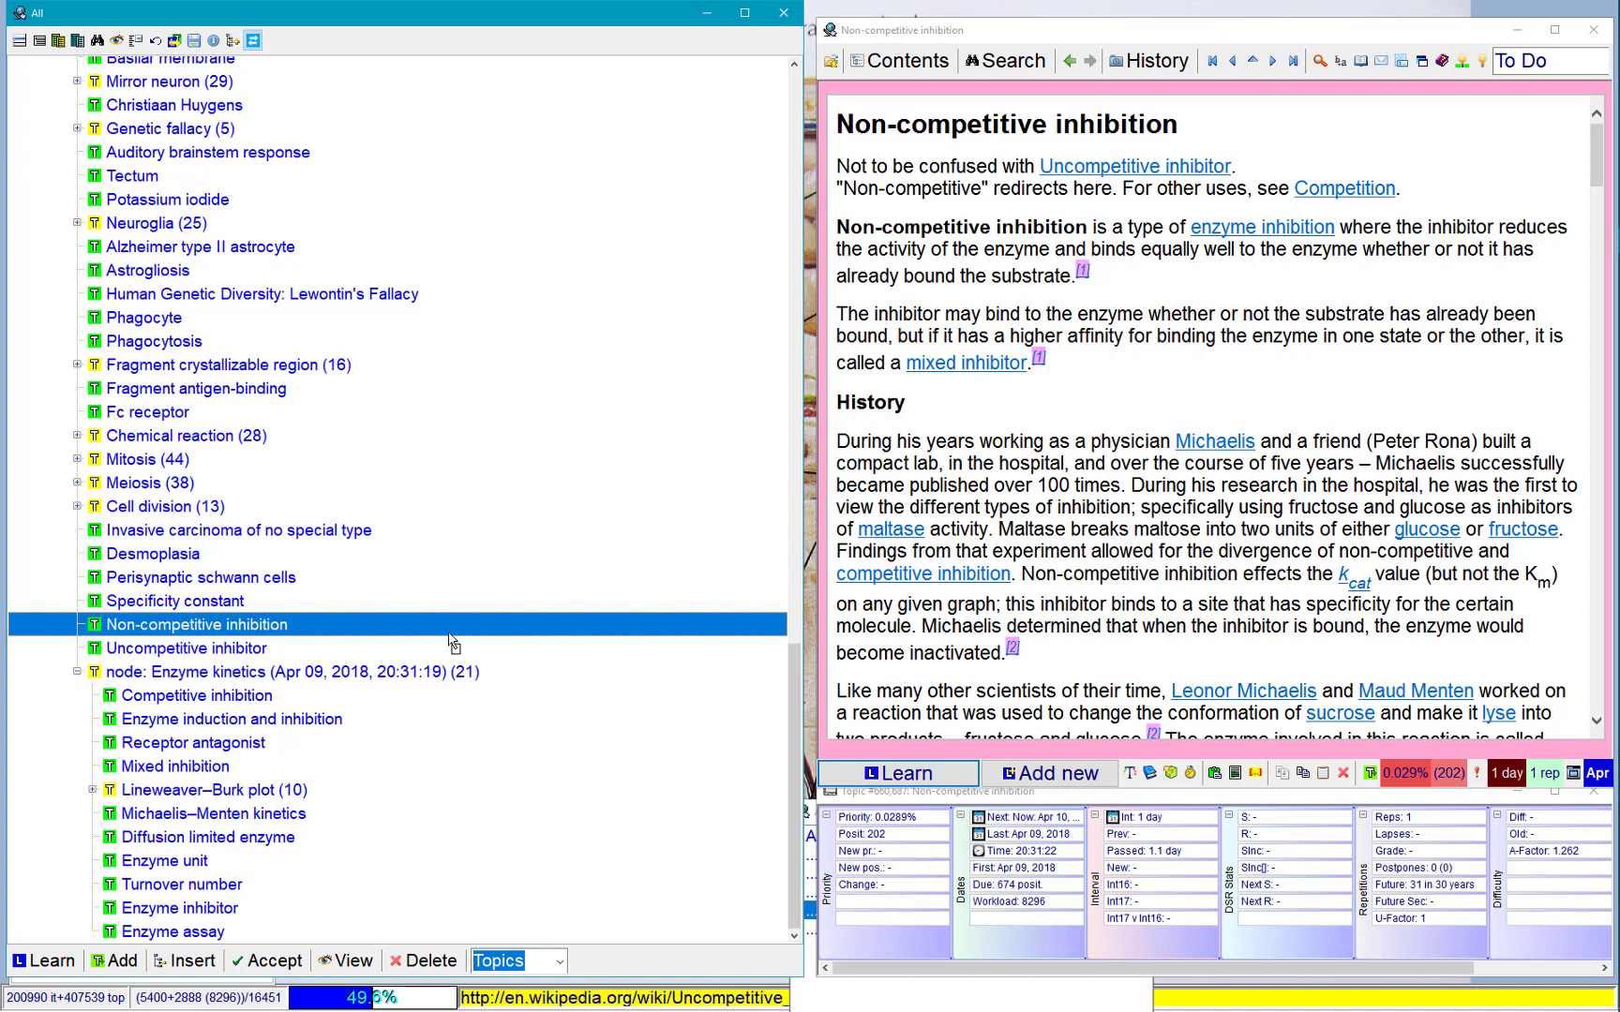
drag(291, 682, 291, 678)
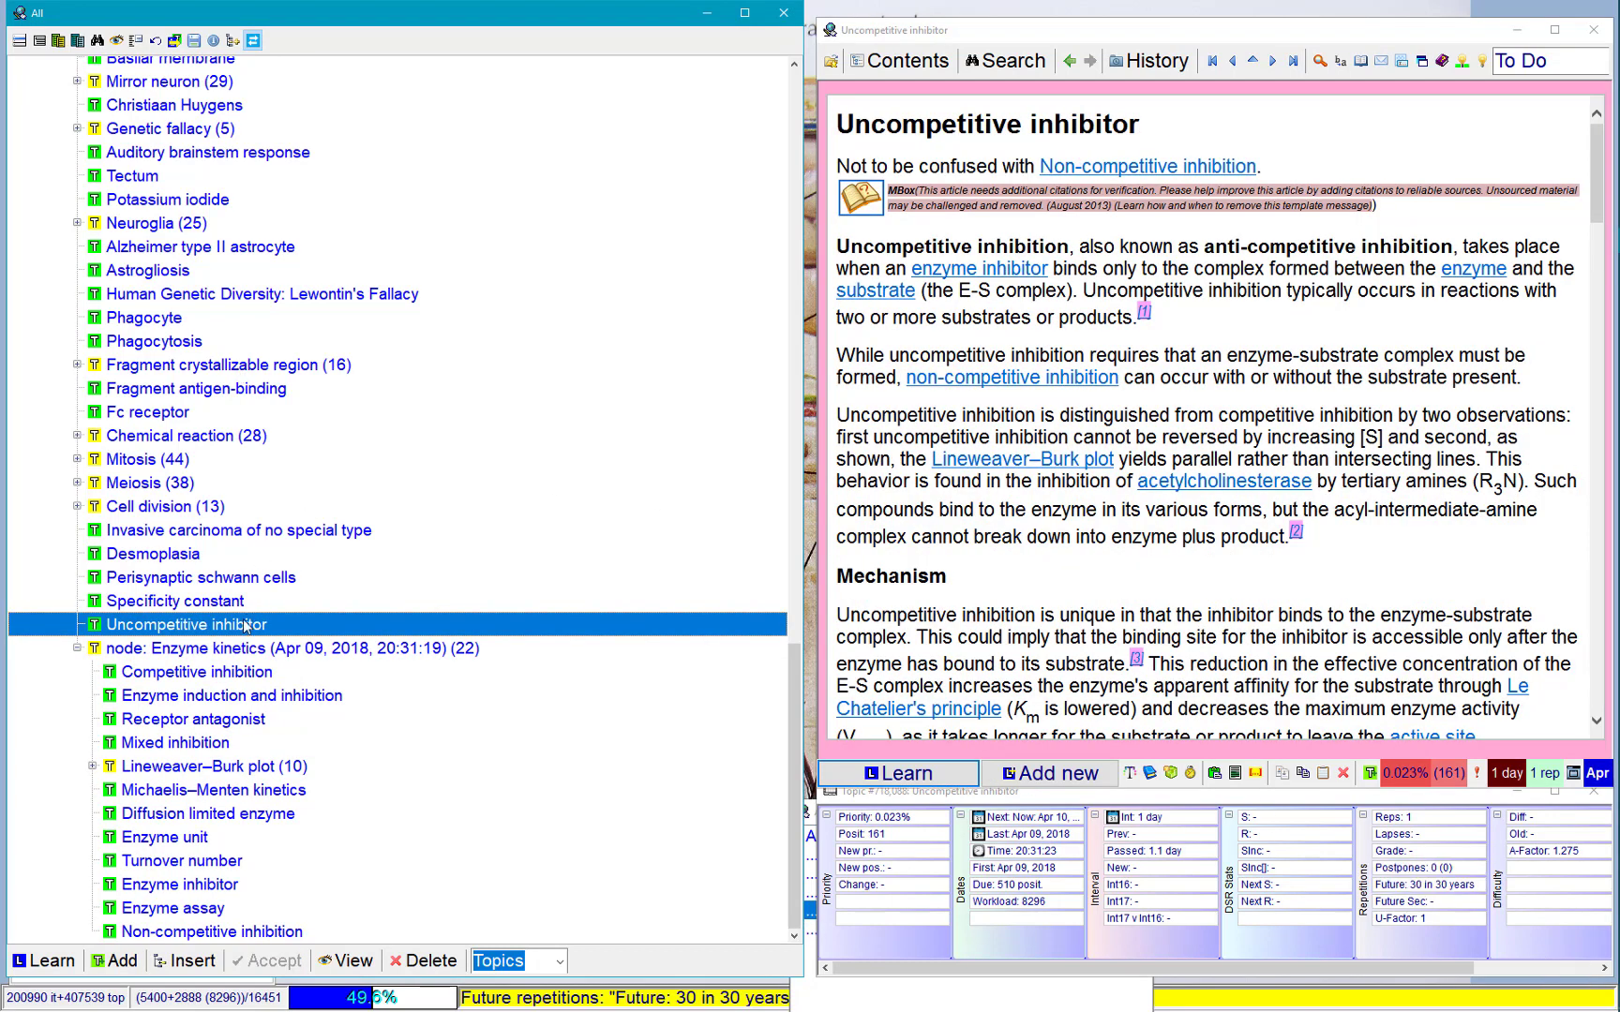
View the whole Enzyme kinetics branch as a list of subset elements in the browser.
right_click(242, 656)
click(220, 653)
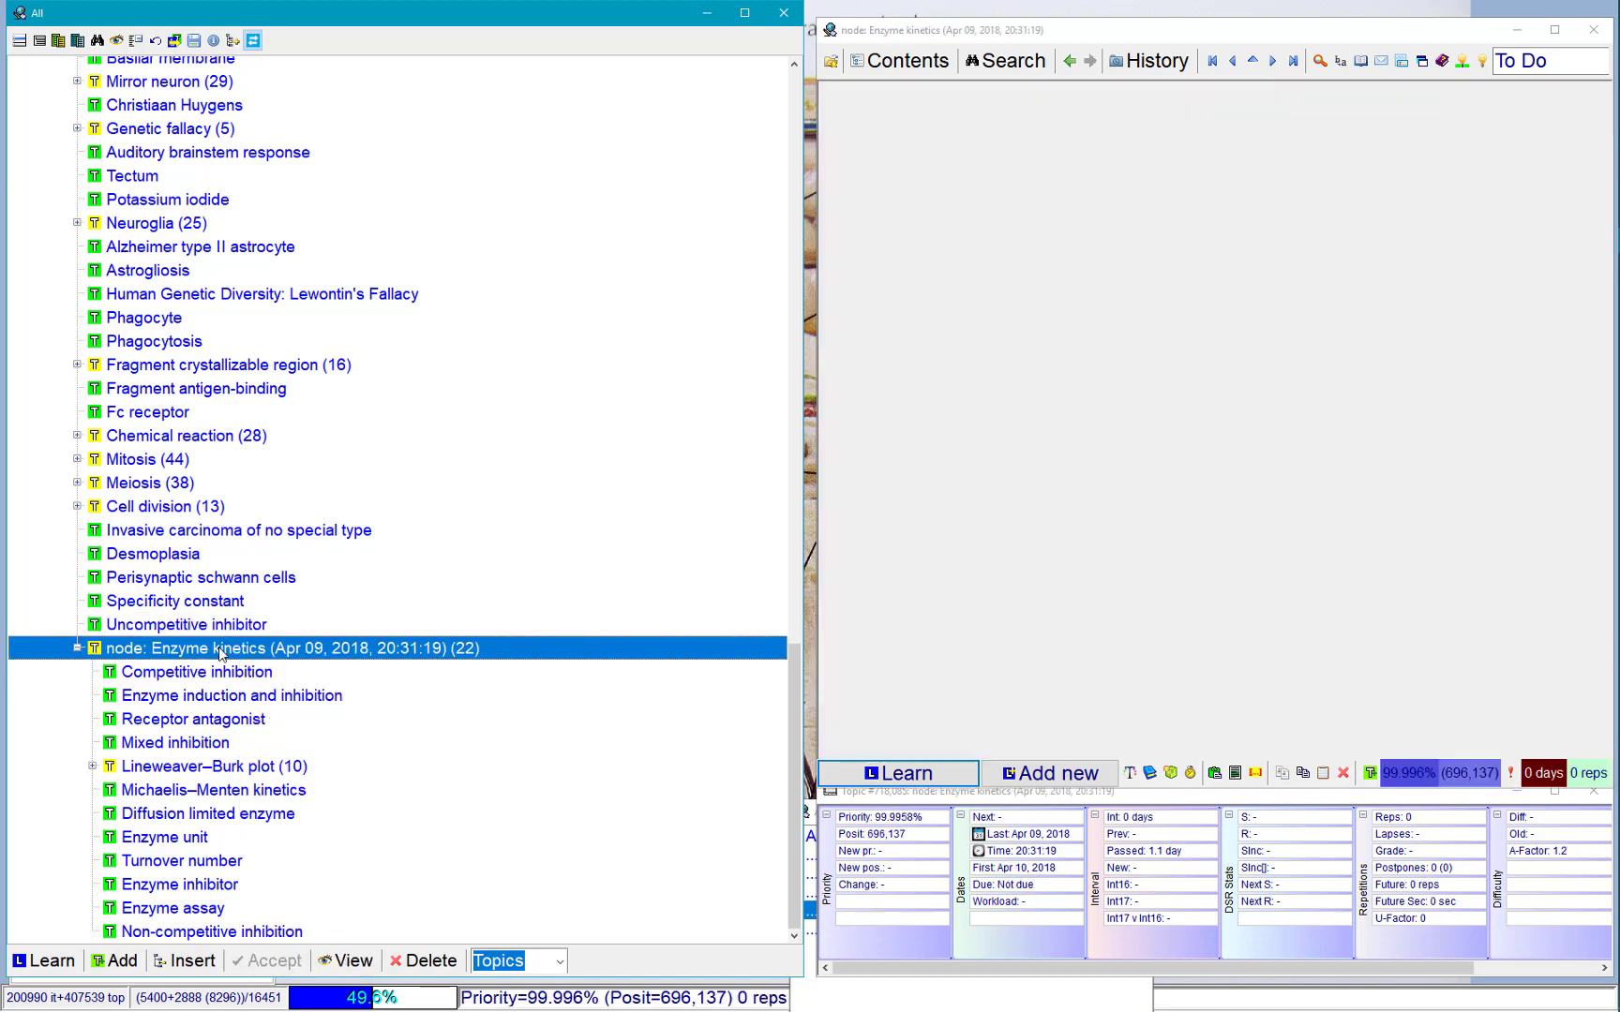
right_click(220, 651)
mouse_move(264, 679)
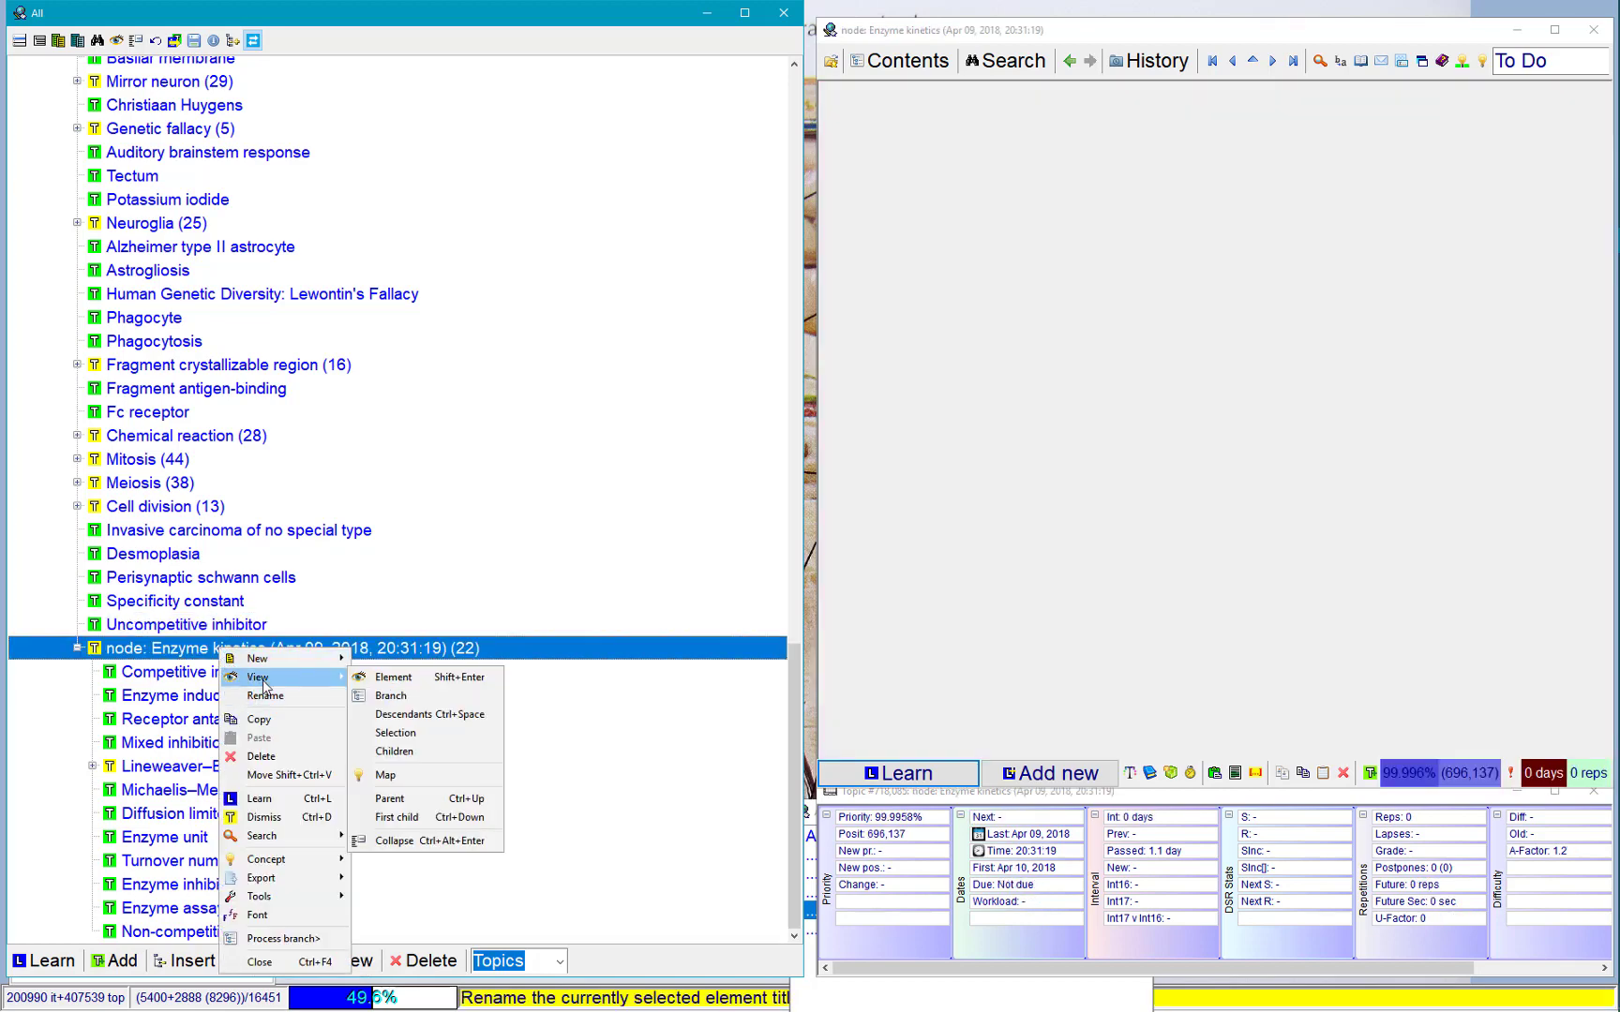
click(398, 694)
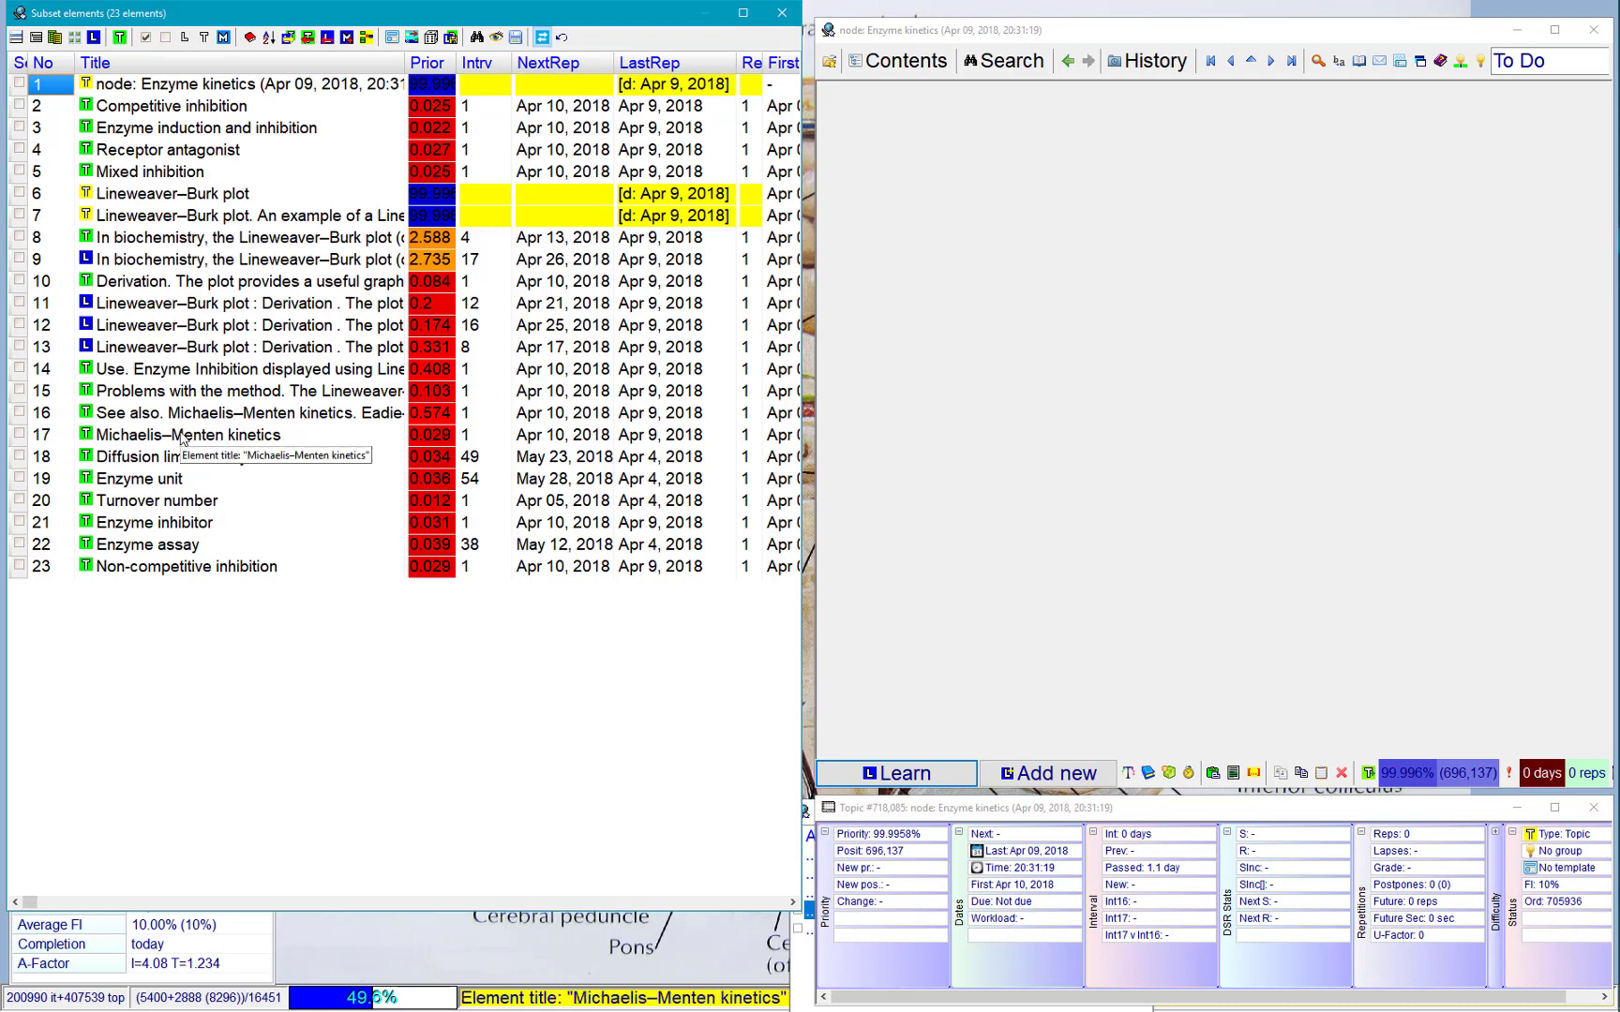
Try to move all elements of the Enzyme kinetics subset to another branch chosen in the contents.
right_click(32, 54)
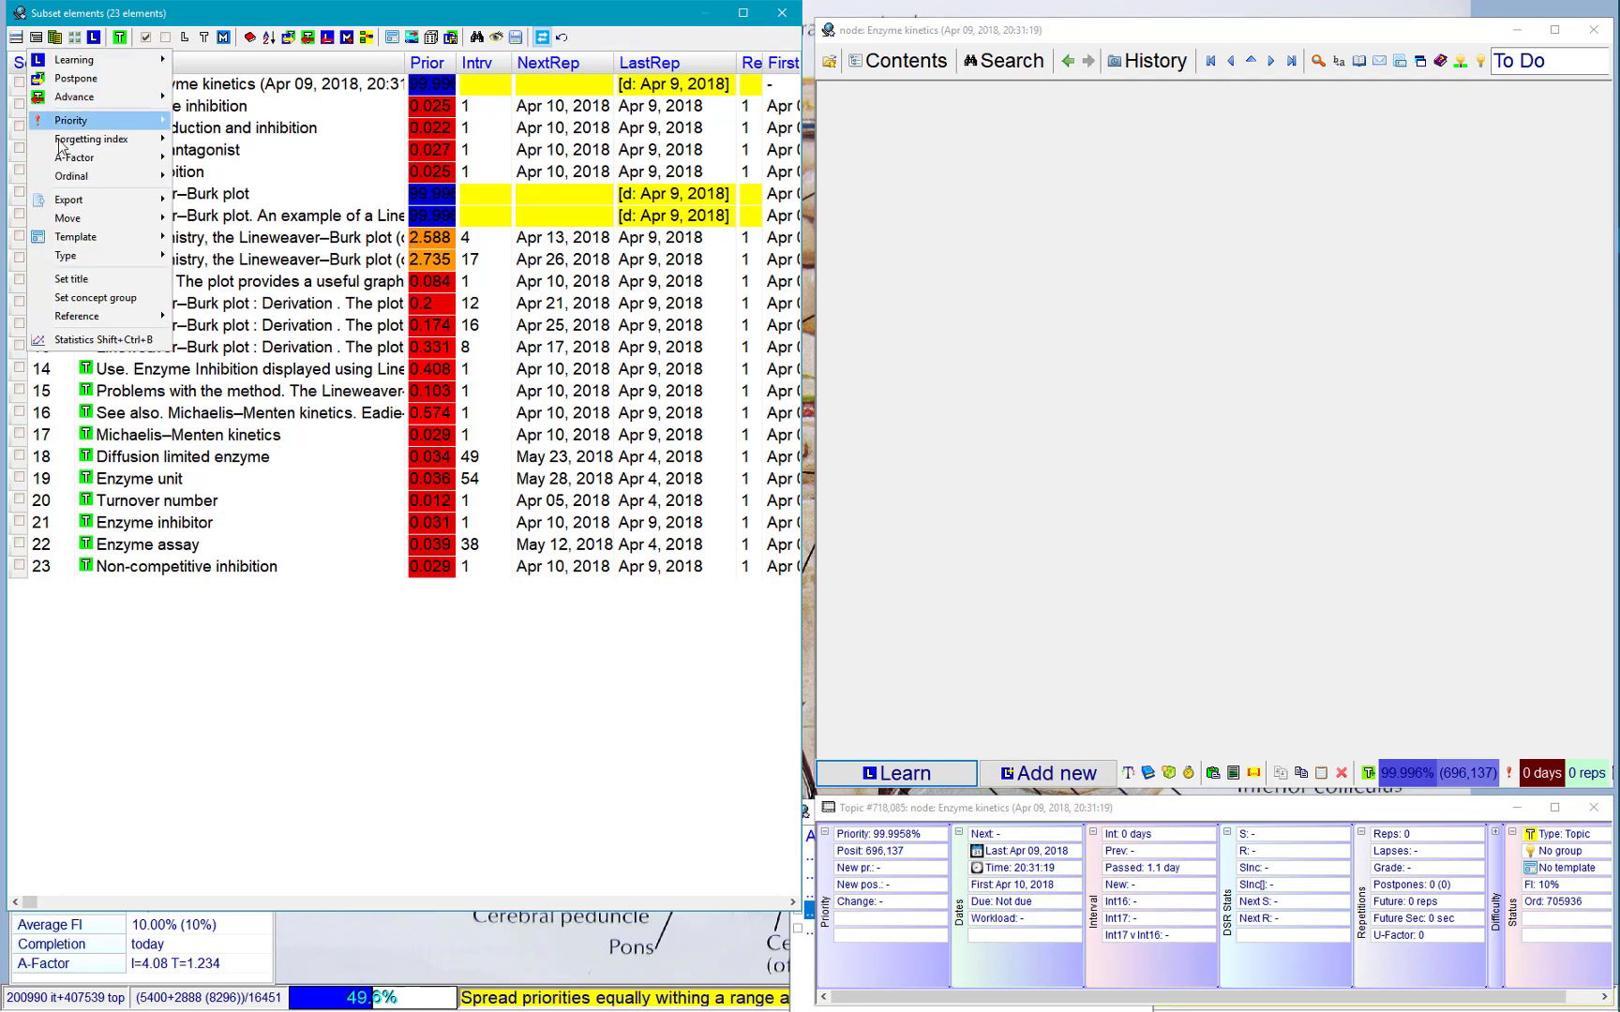
mouse_move(75, 218)
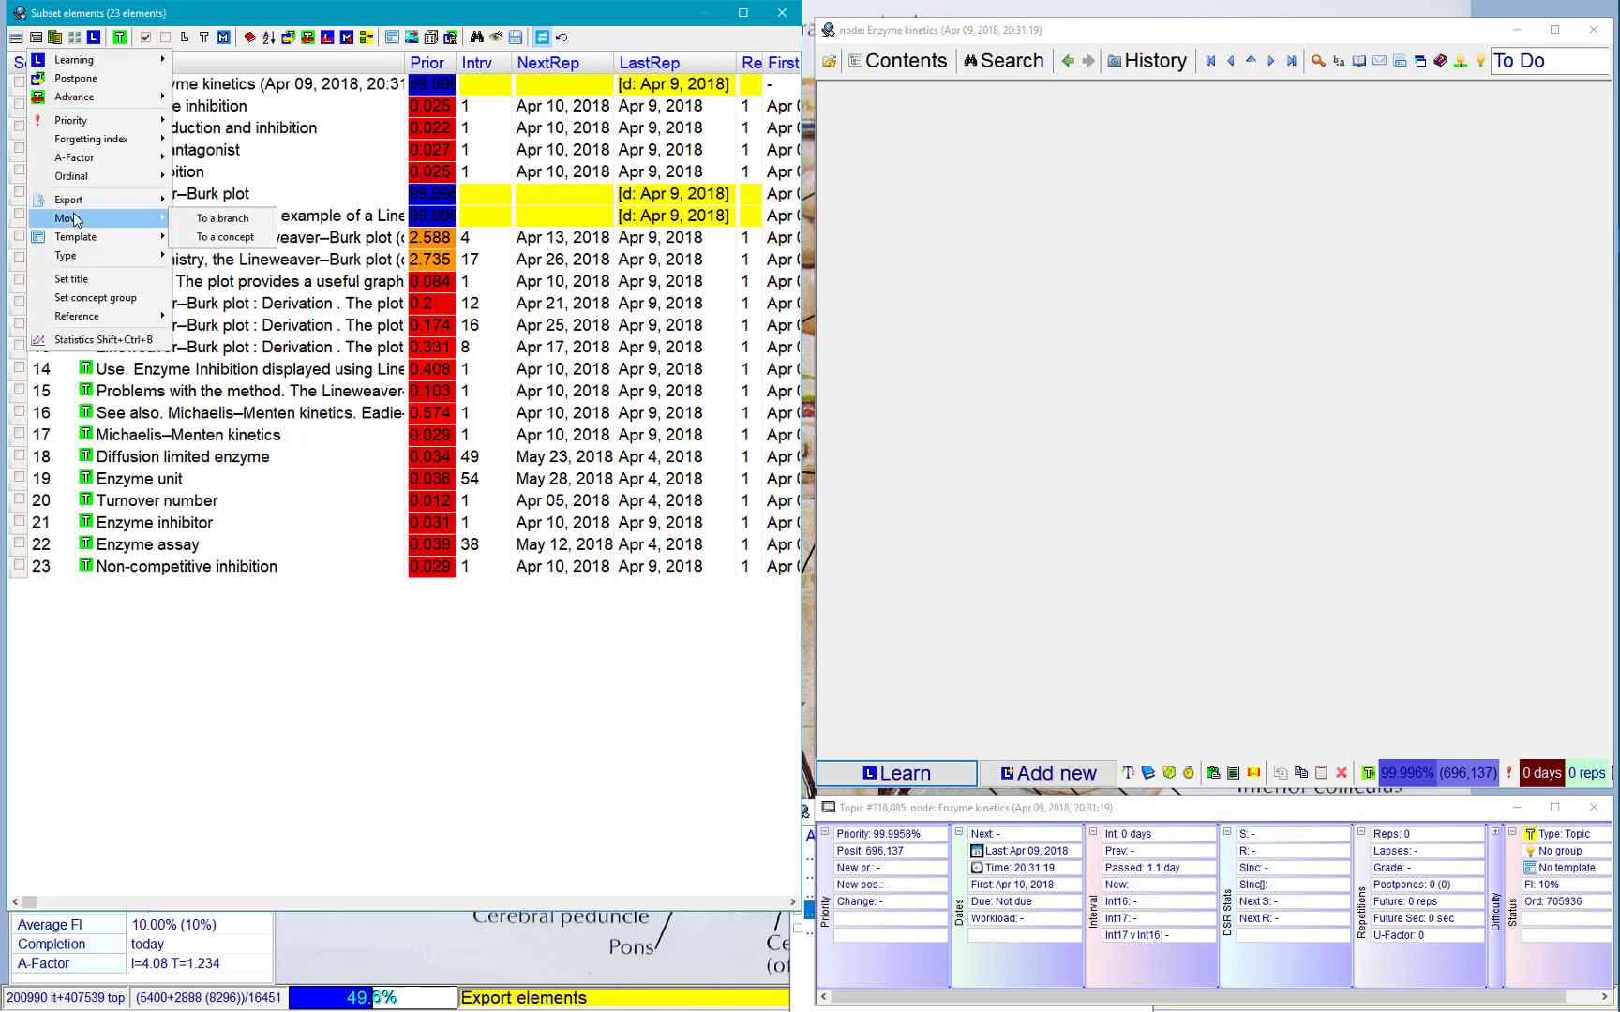
click(222, 219)
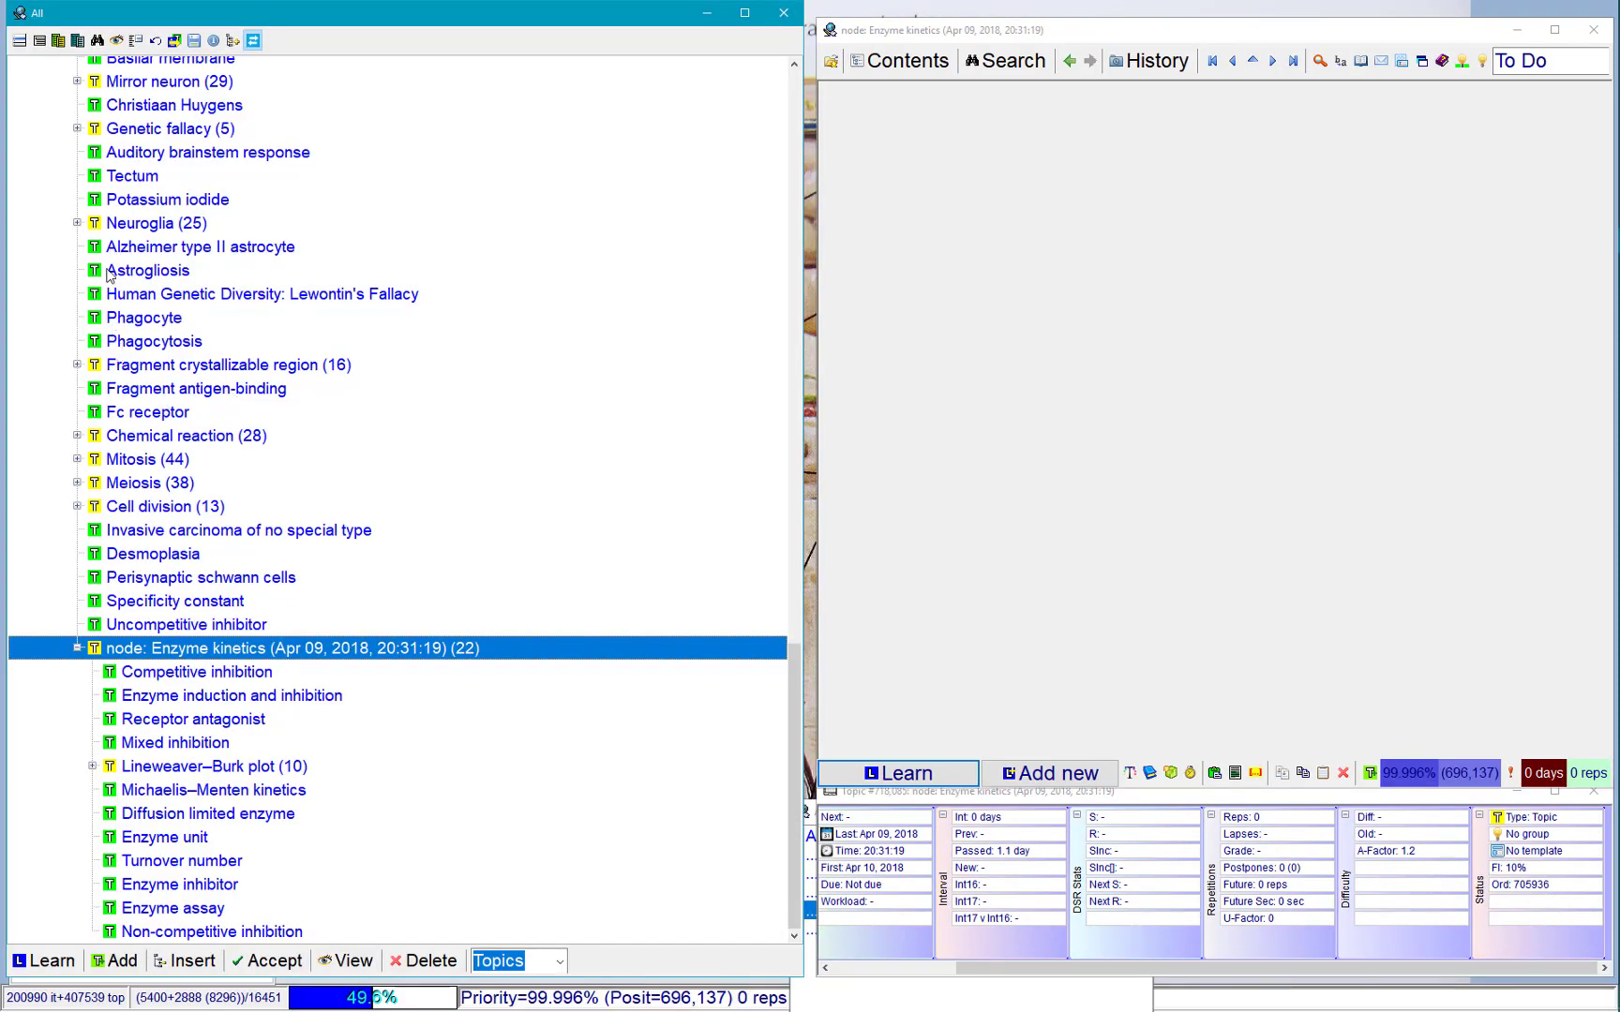
click(125, 347)
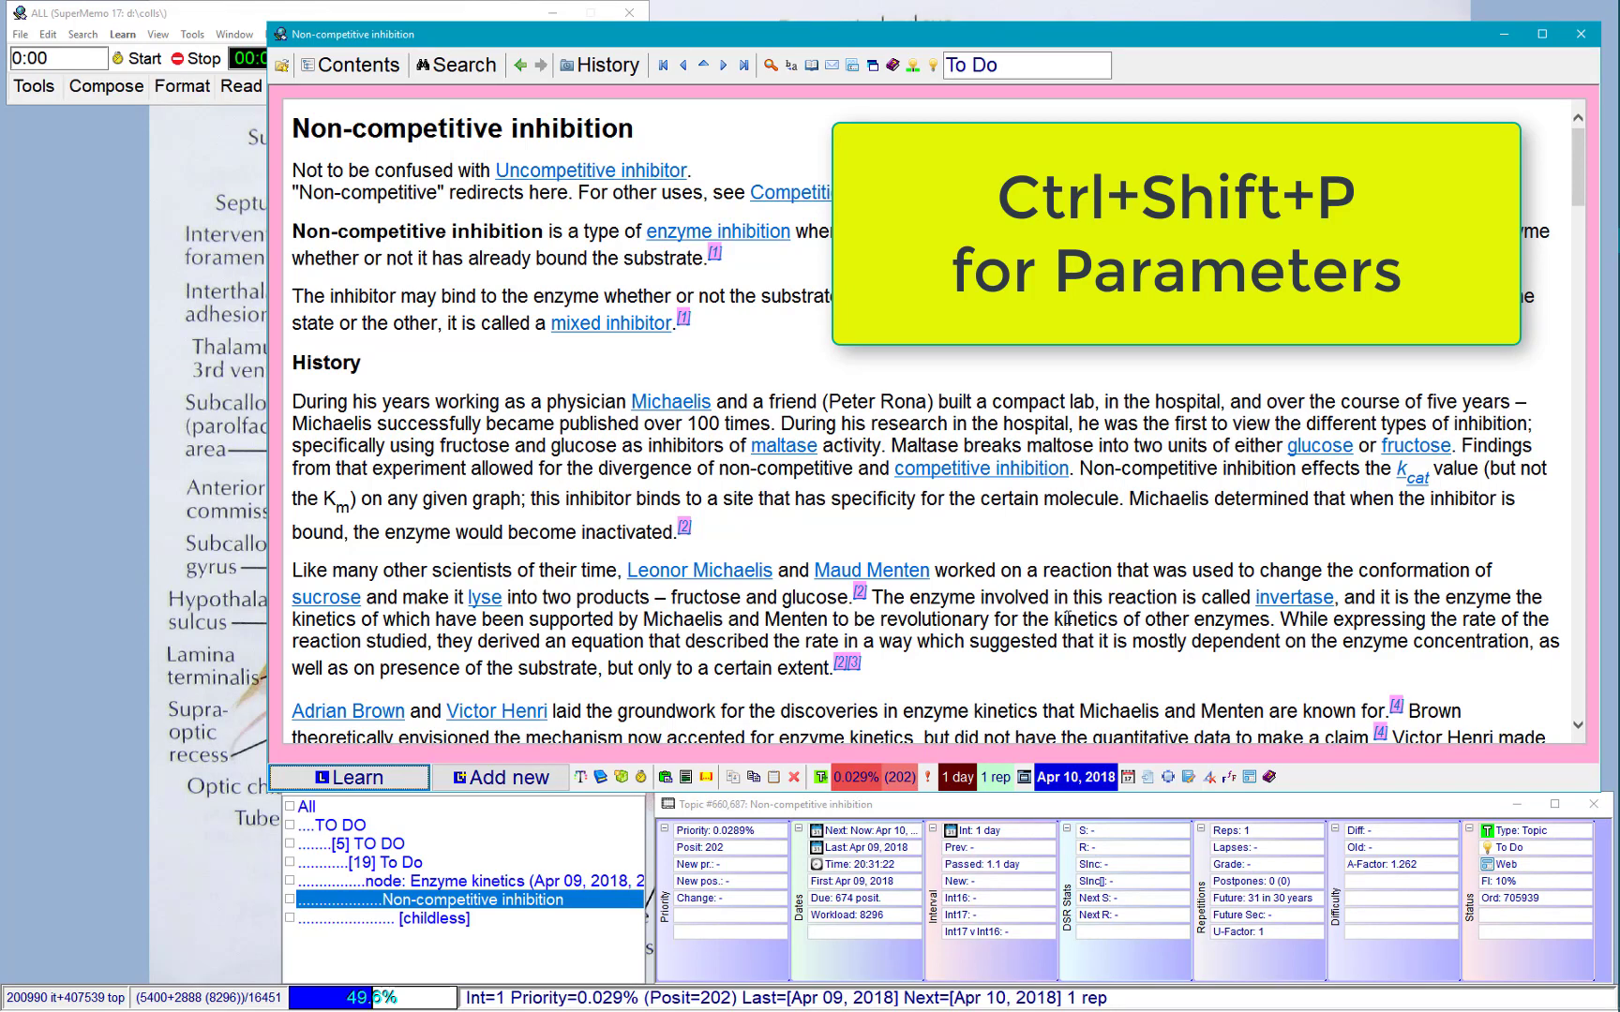
Open the element parameters of Non-competitive inhibition and look through the choices for its concept group.
key(ctrl+shift+p)
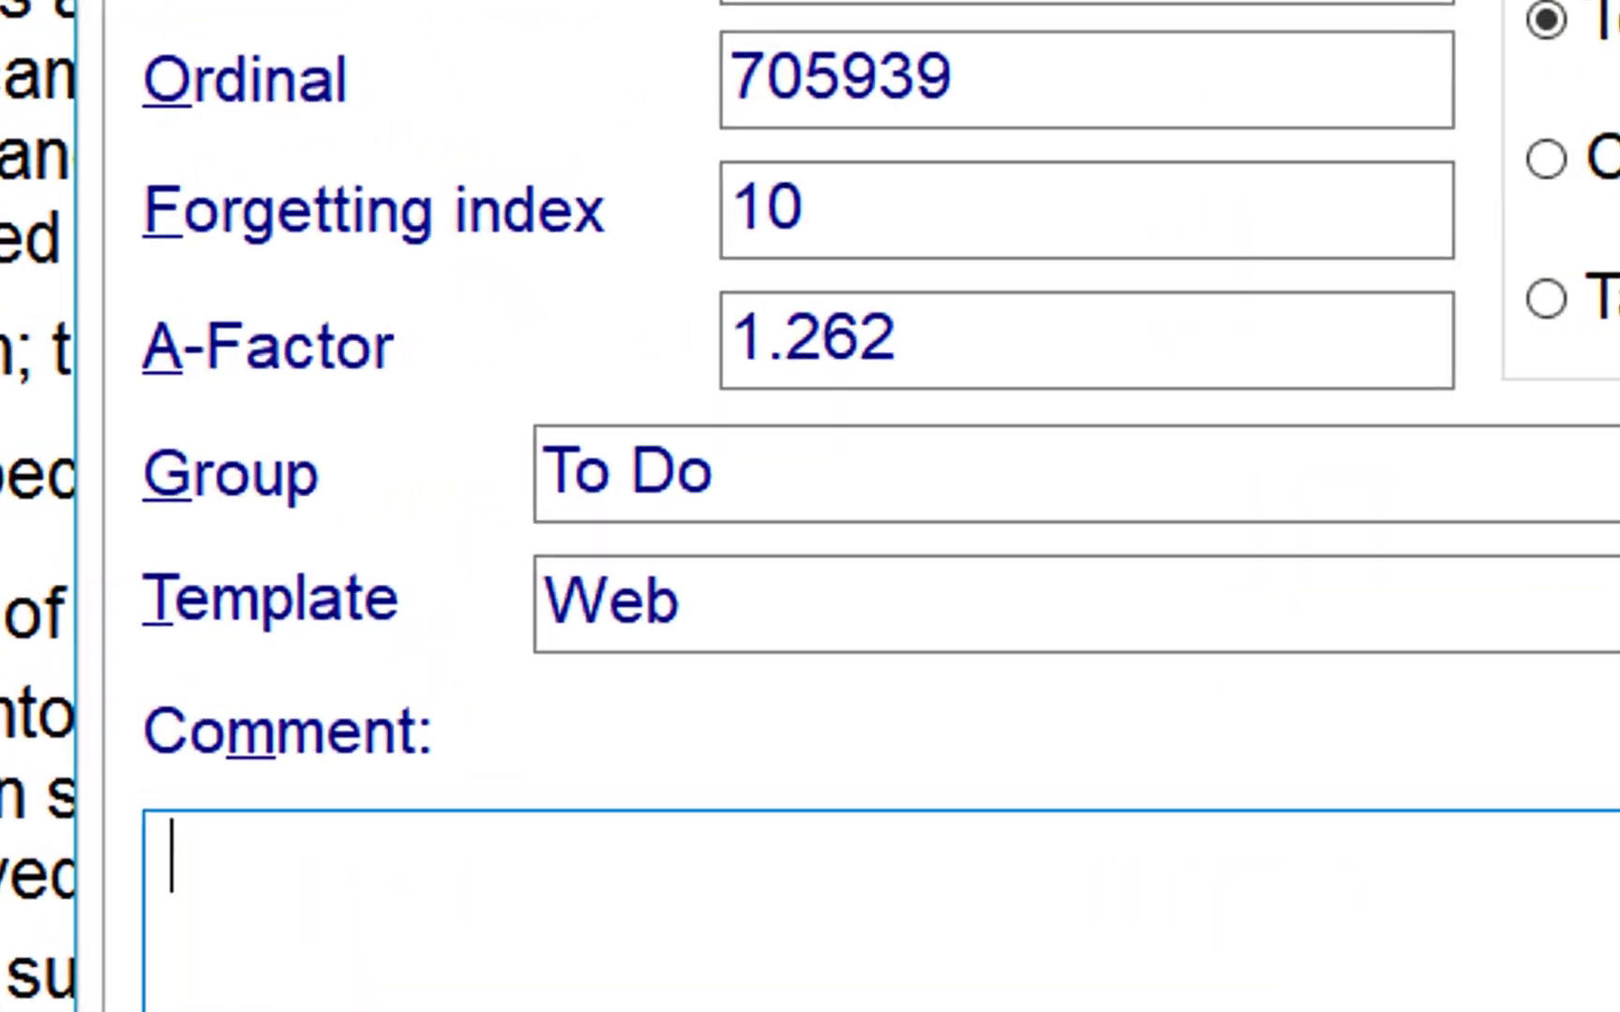
click(1355, 485)
text(a)
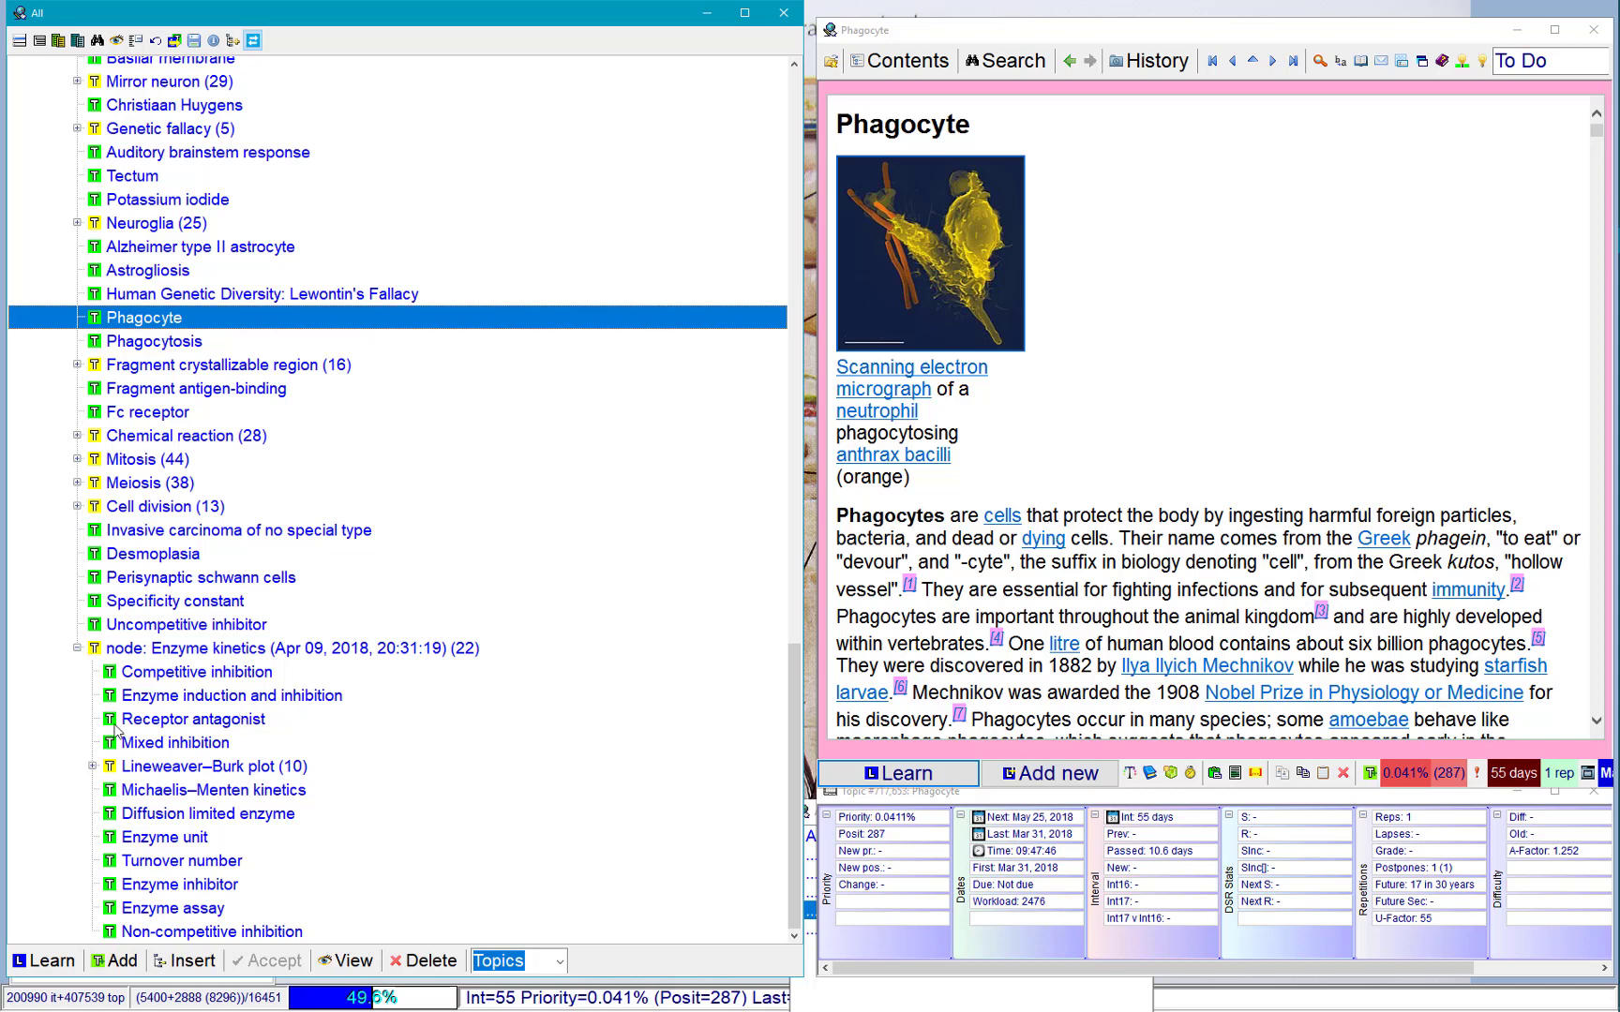
Reorder the Enzyme kinetics branch to start with Michaelis–Menten kinetics, Lineweaver–Burk plot and Receptor antagonist, and place Non-competitive inhibition directly after Mixed inhibition.
drag(108, 727, 85, 671)
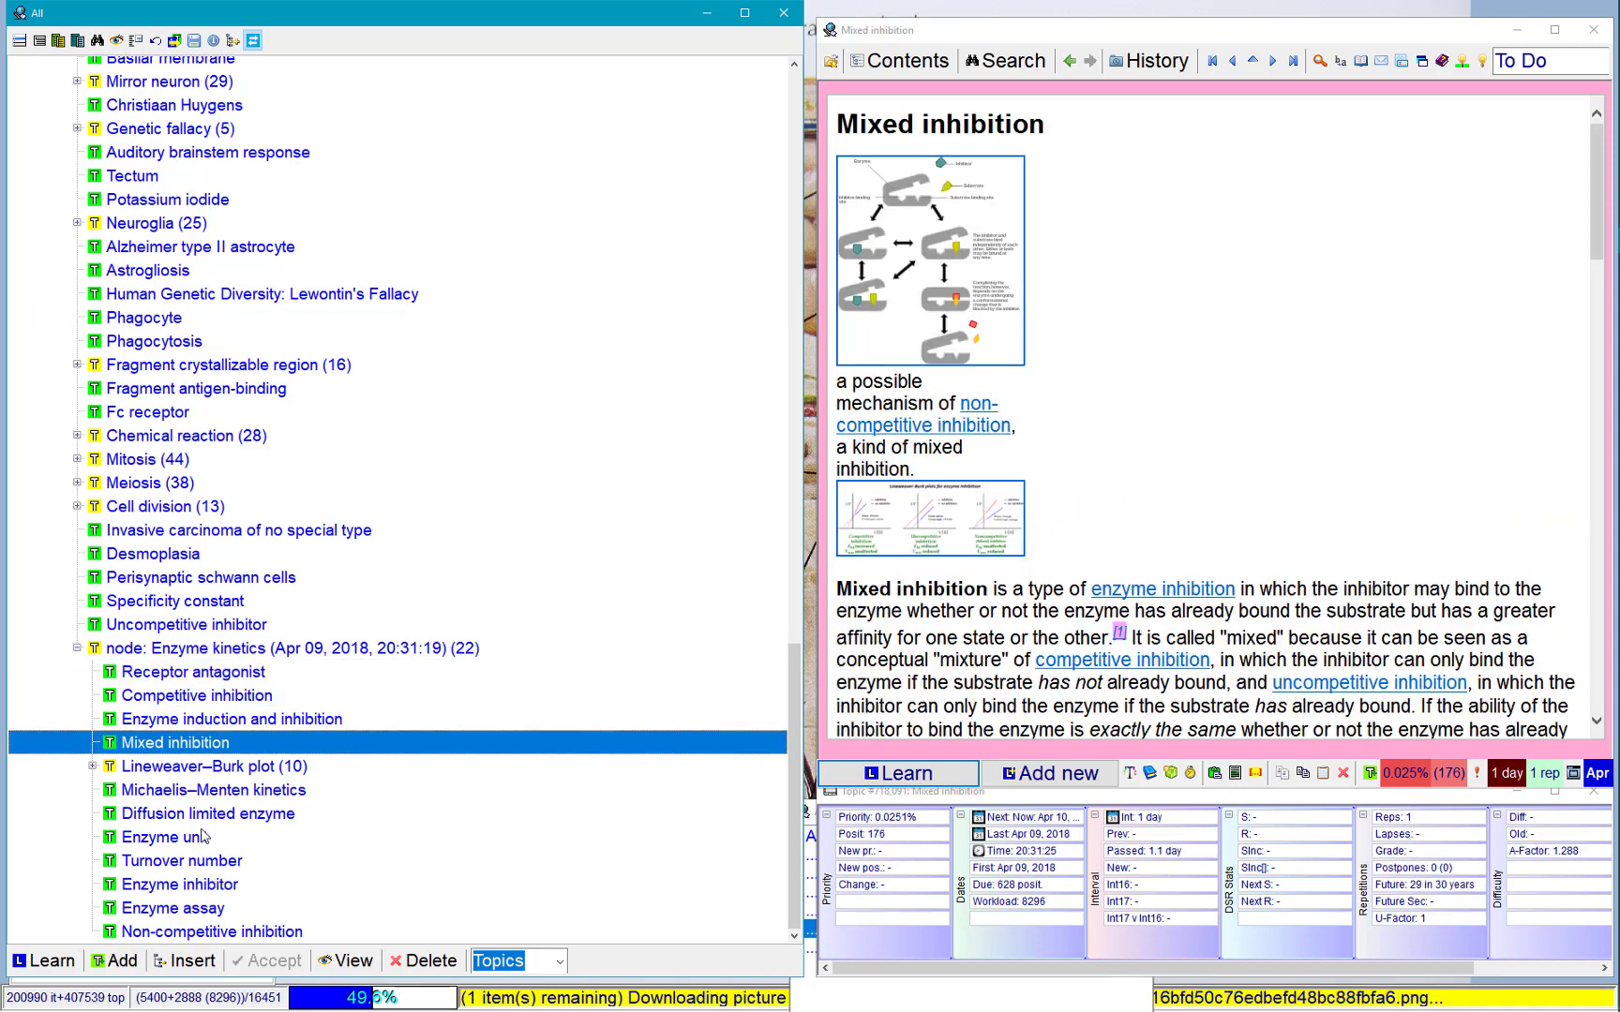
drag(112, 797, 82, 671)
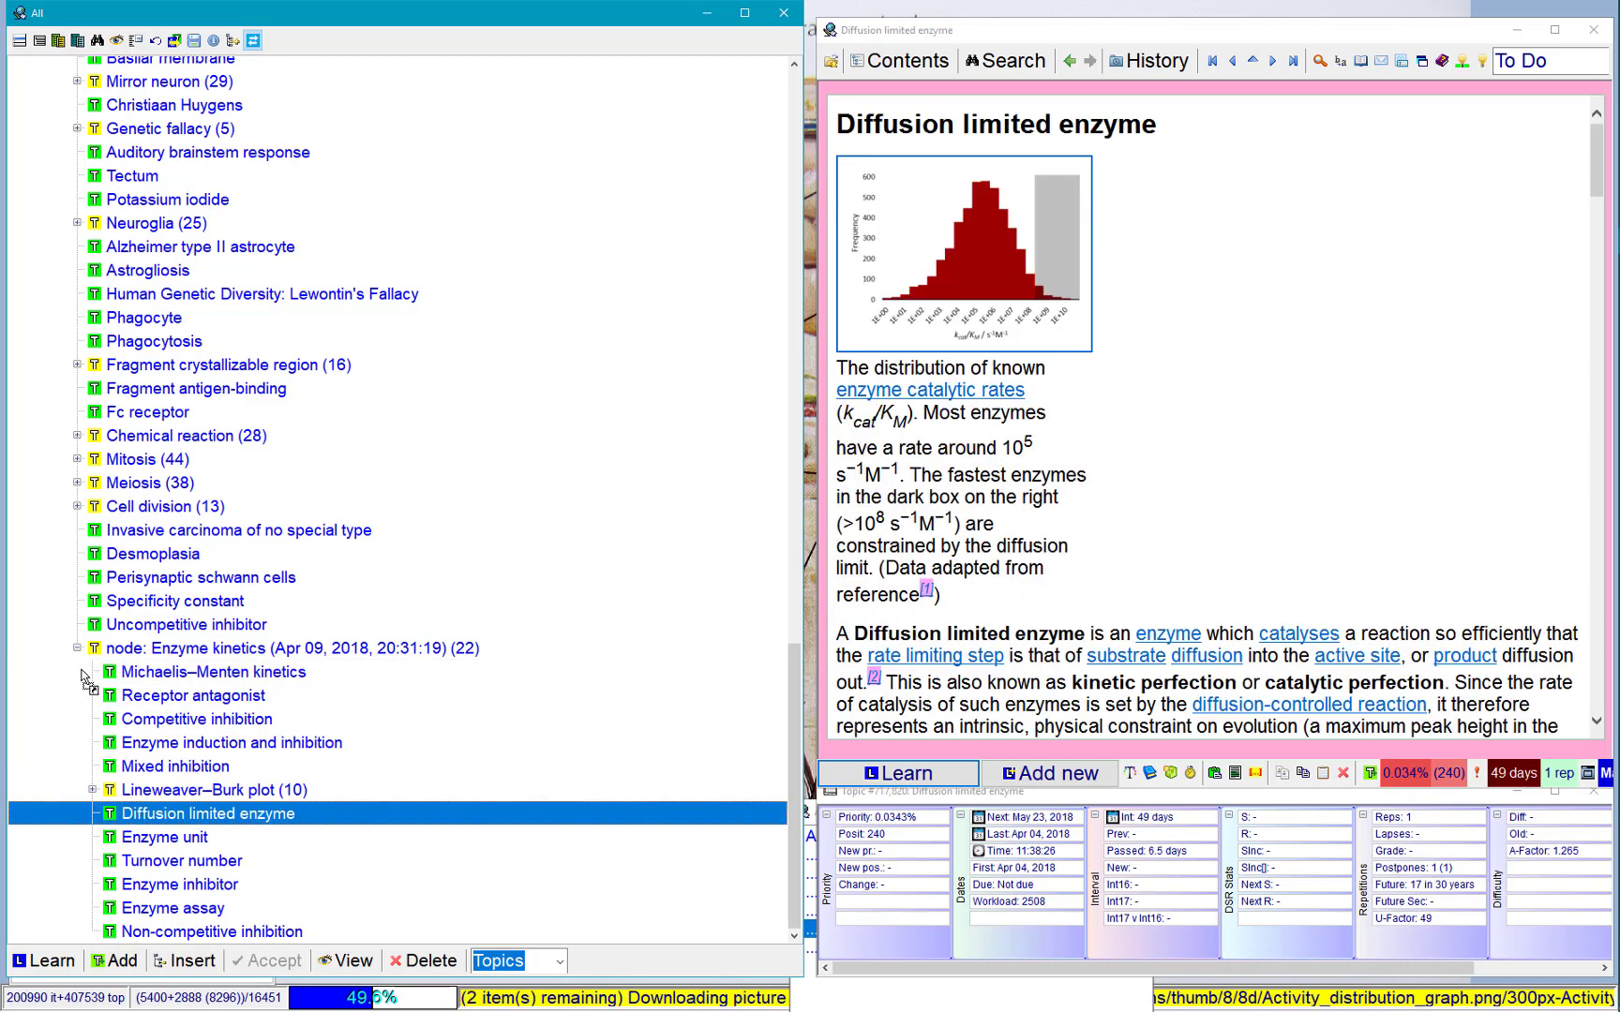
click(190, 795)
drag(107, 795, 98, 689)
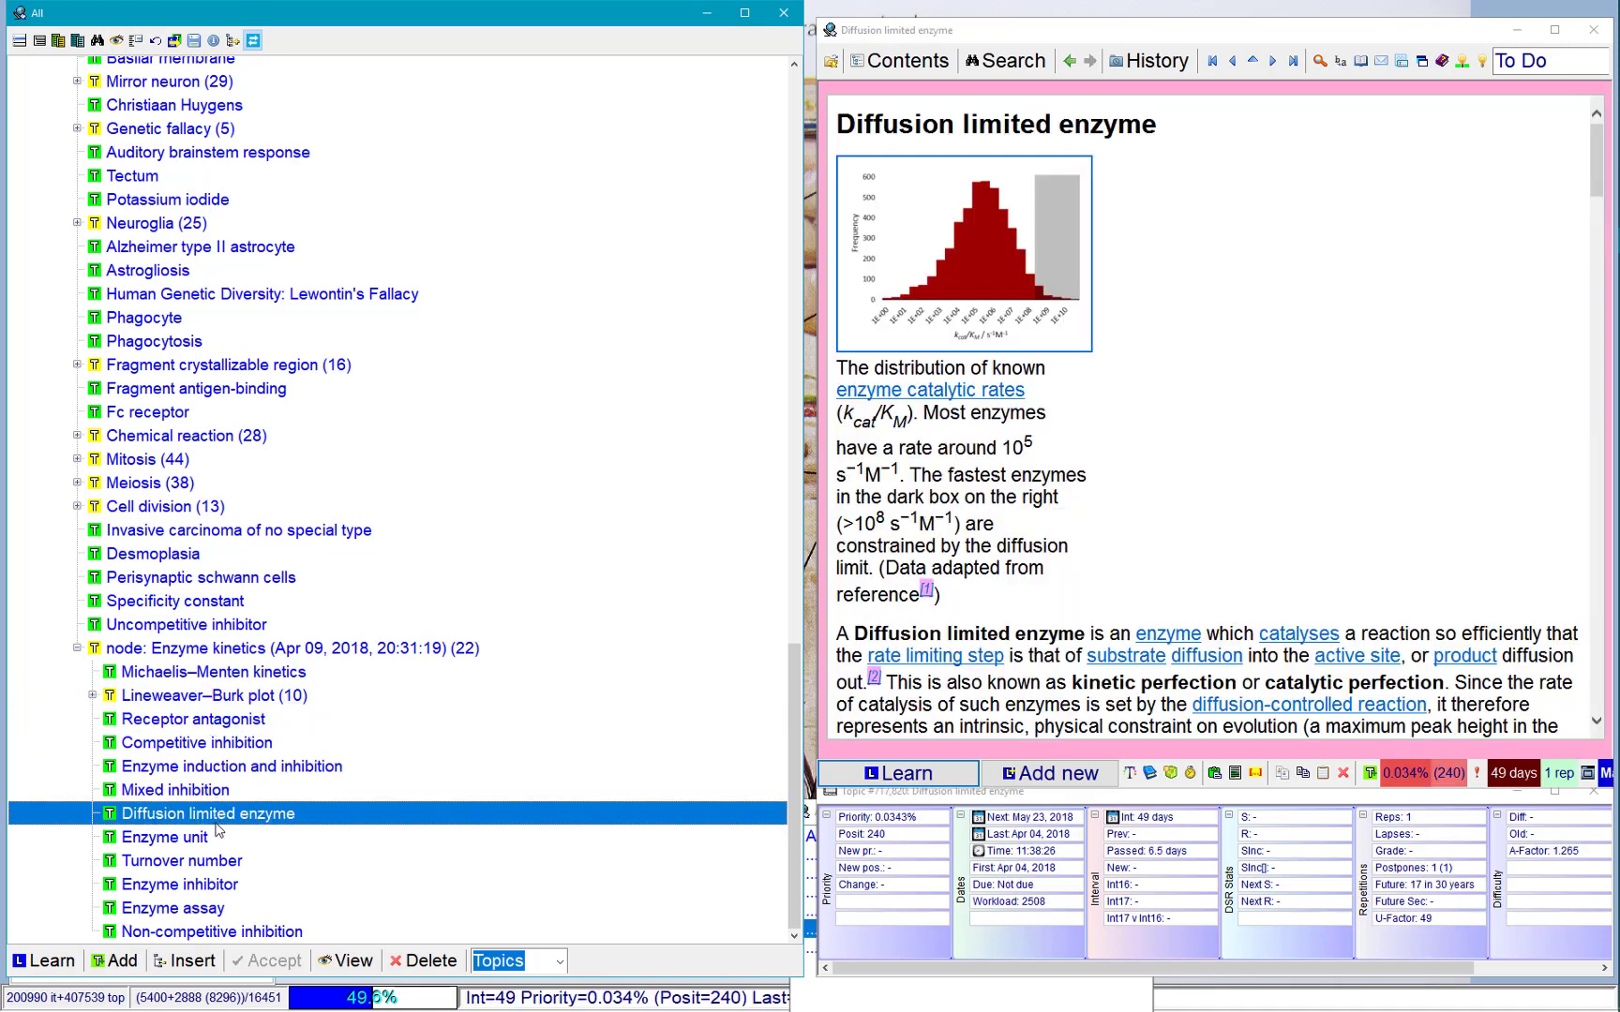
click(221, 898)
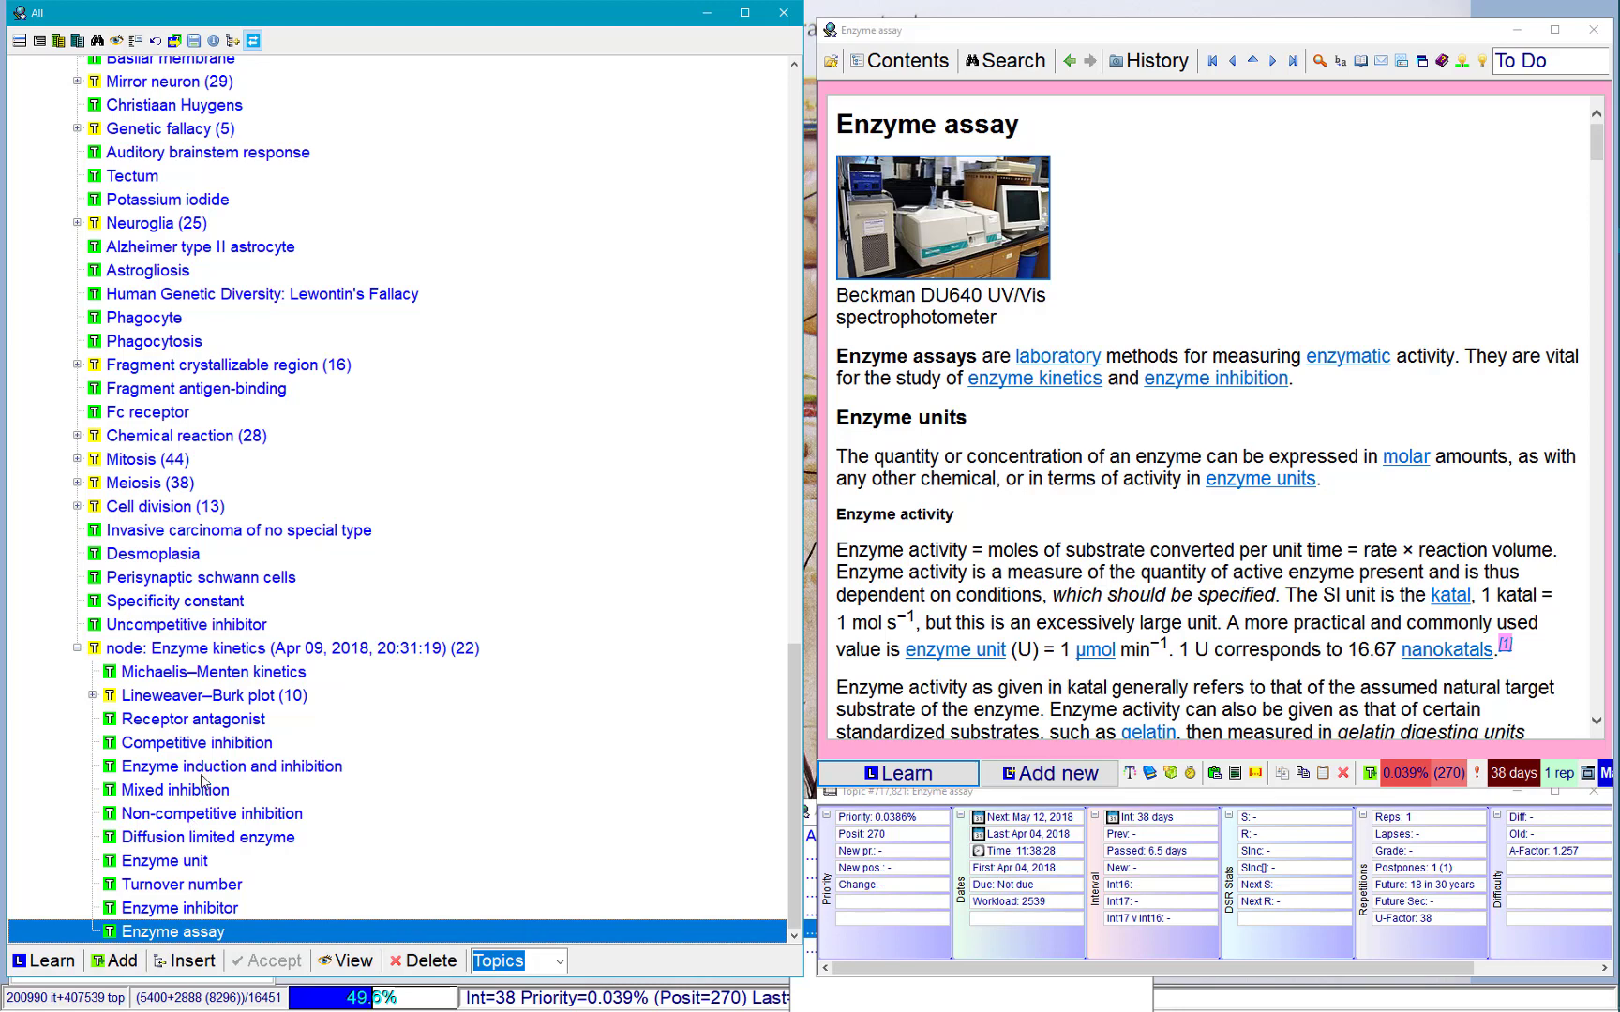
View the child topics of the Lineweaver–Burk plot branch and fold the branch up again.
click(92, 695)
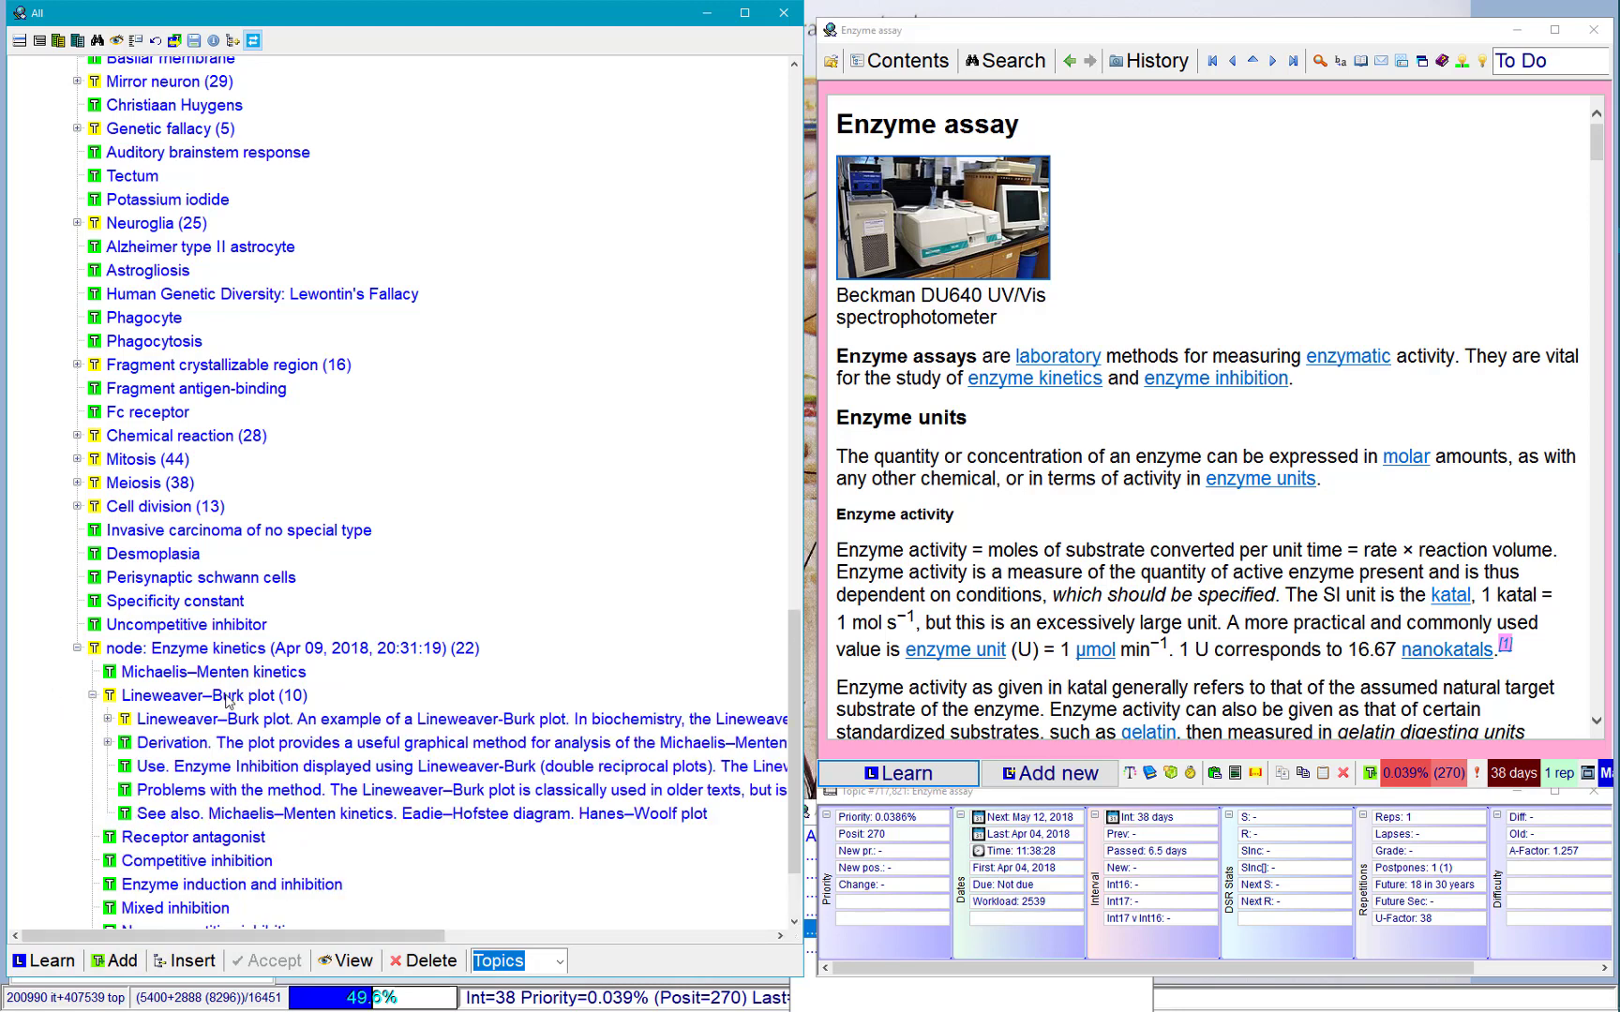
click(91, 696)
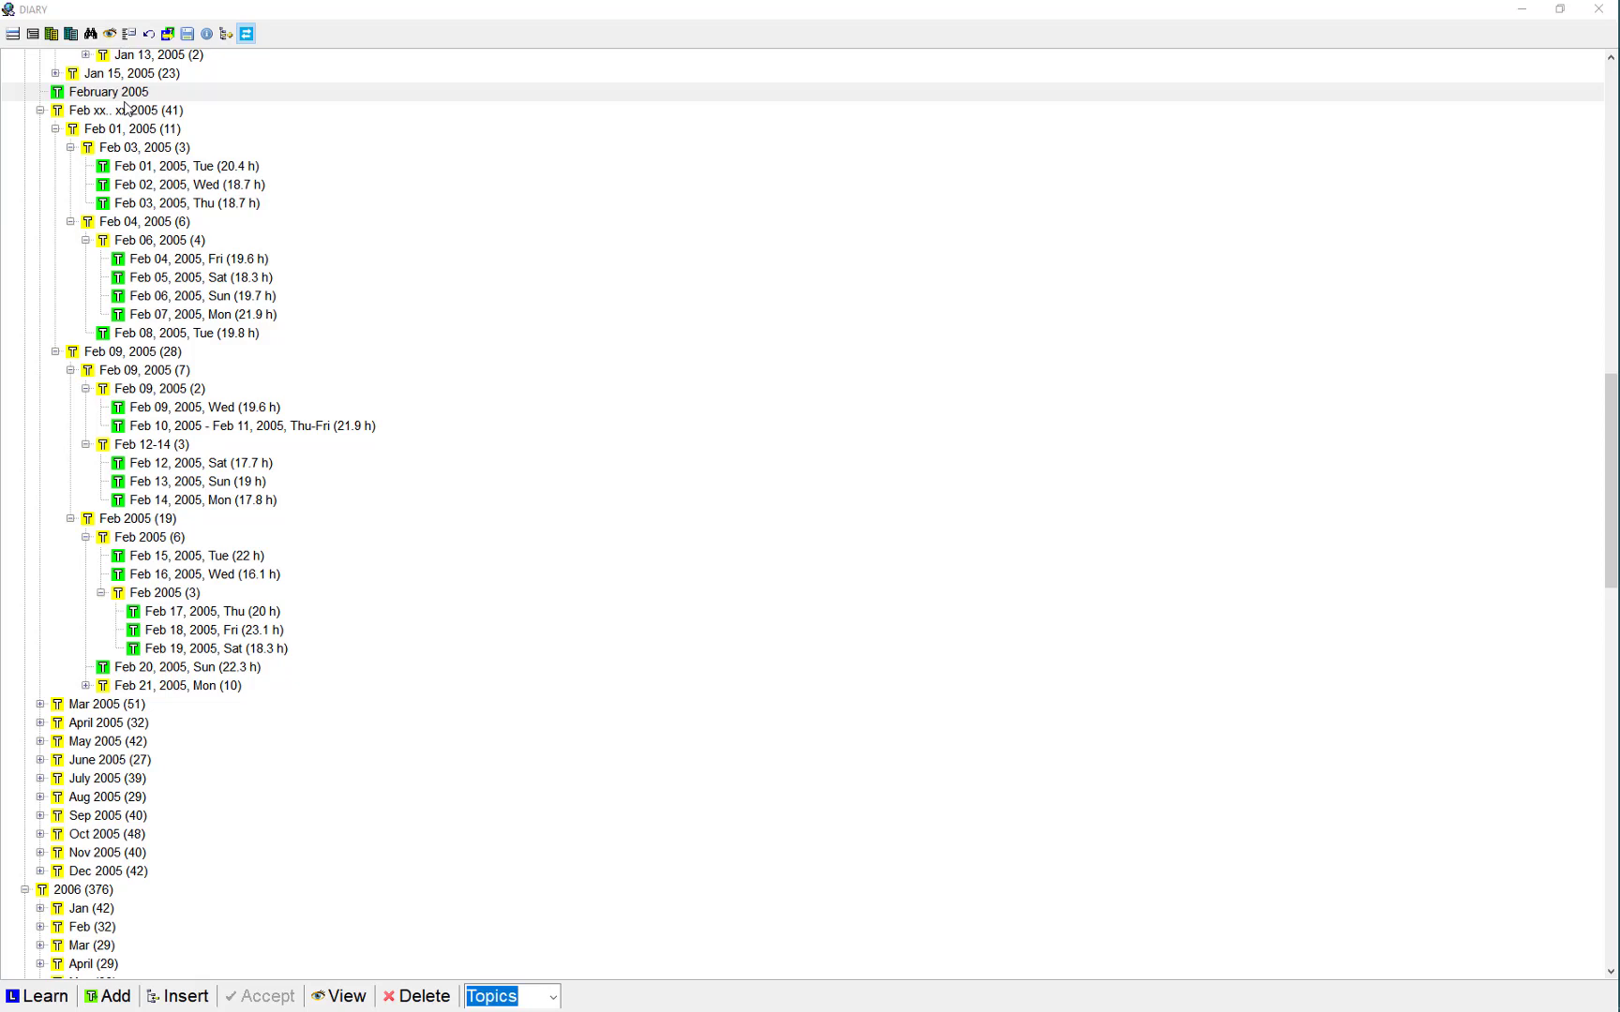
In the DIARY contents, move all daily entries from Feb 01 to Feb 20, 2005 together into the February 2005 topic and expand it.
click(199, 169)
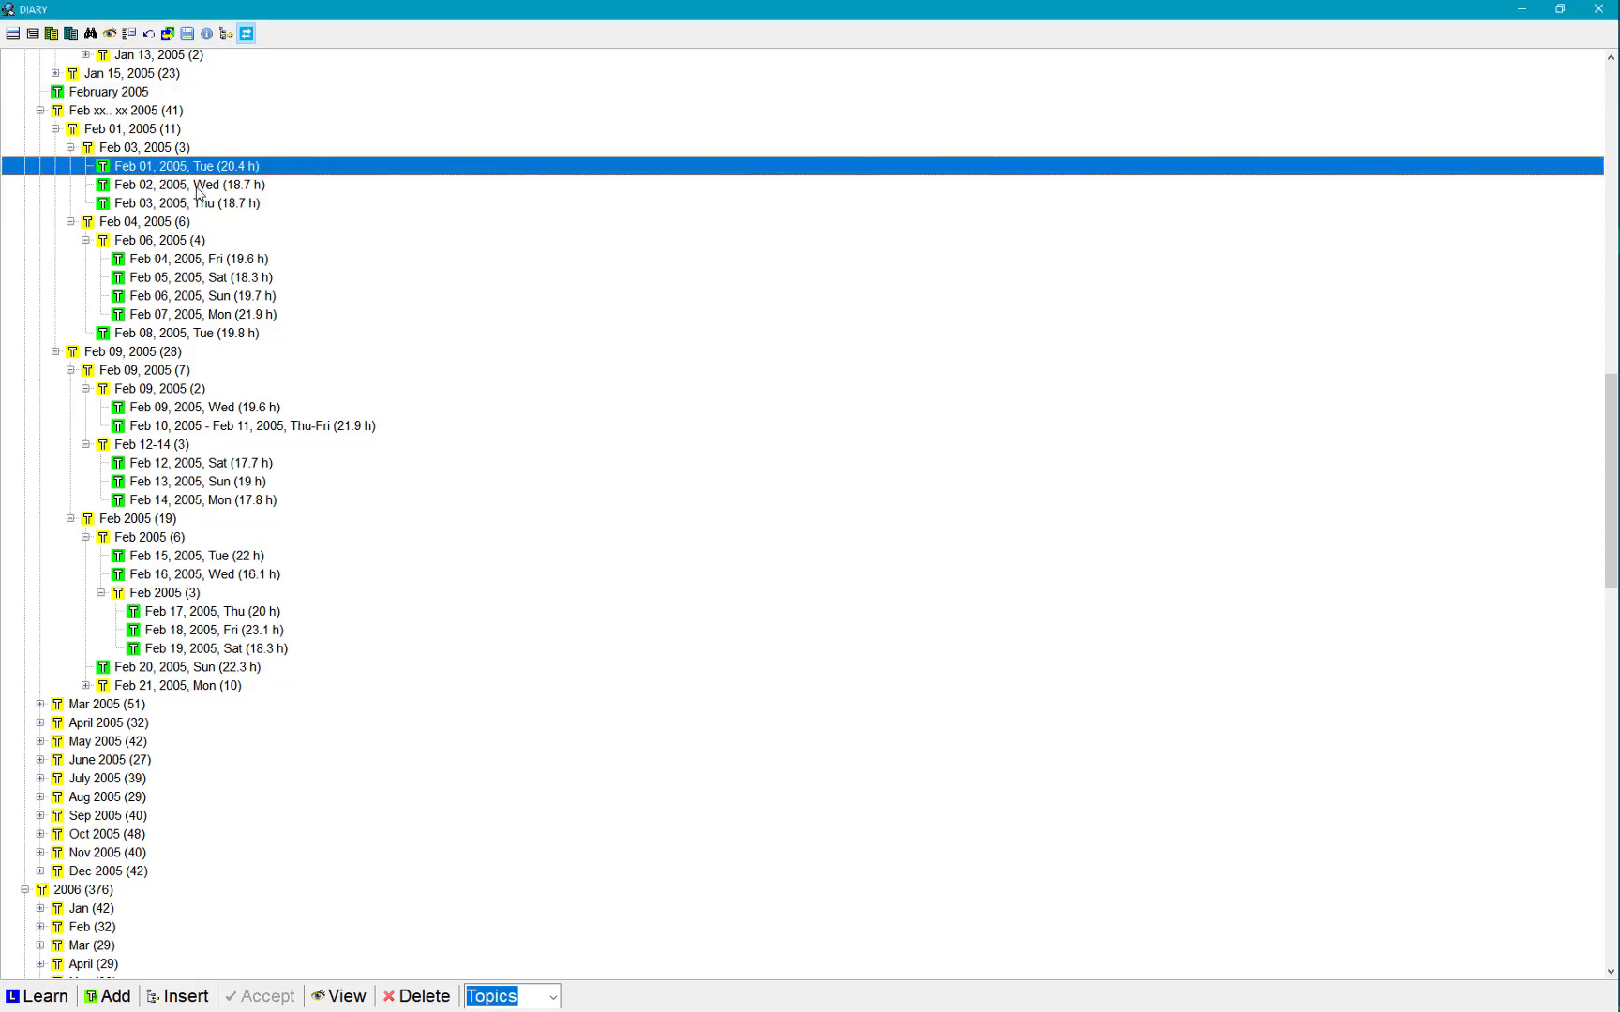
ctrl+click(198, 192)
ctrl+click(199, 206)
ctrl+click(186, 263)
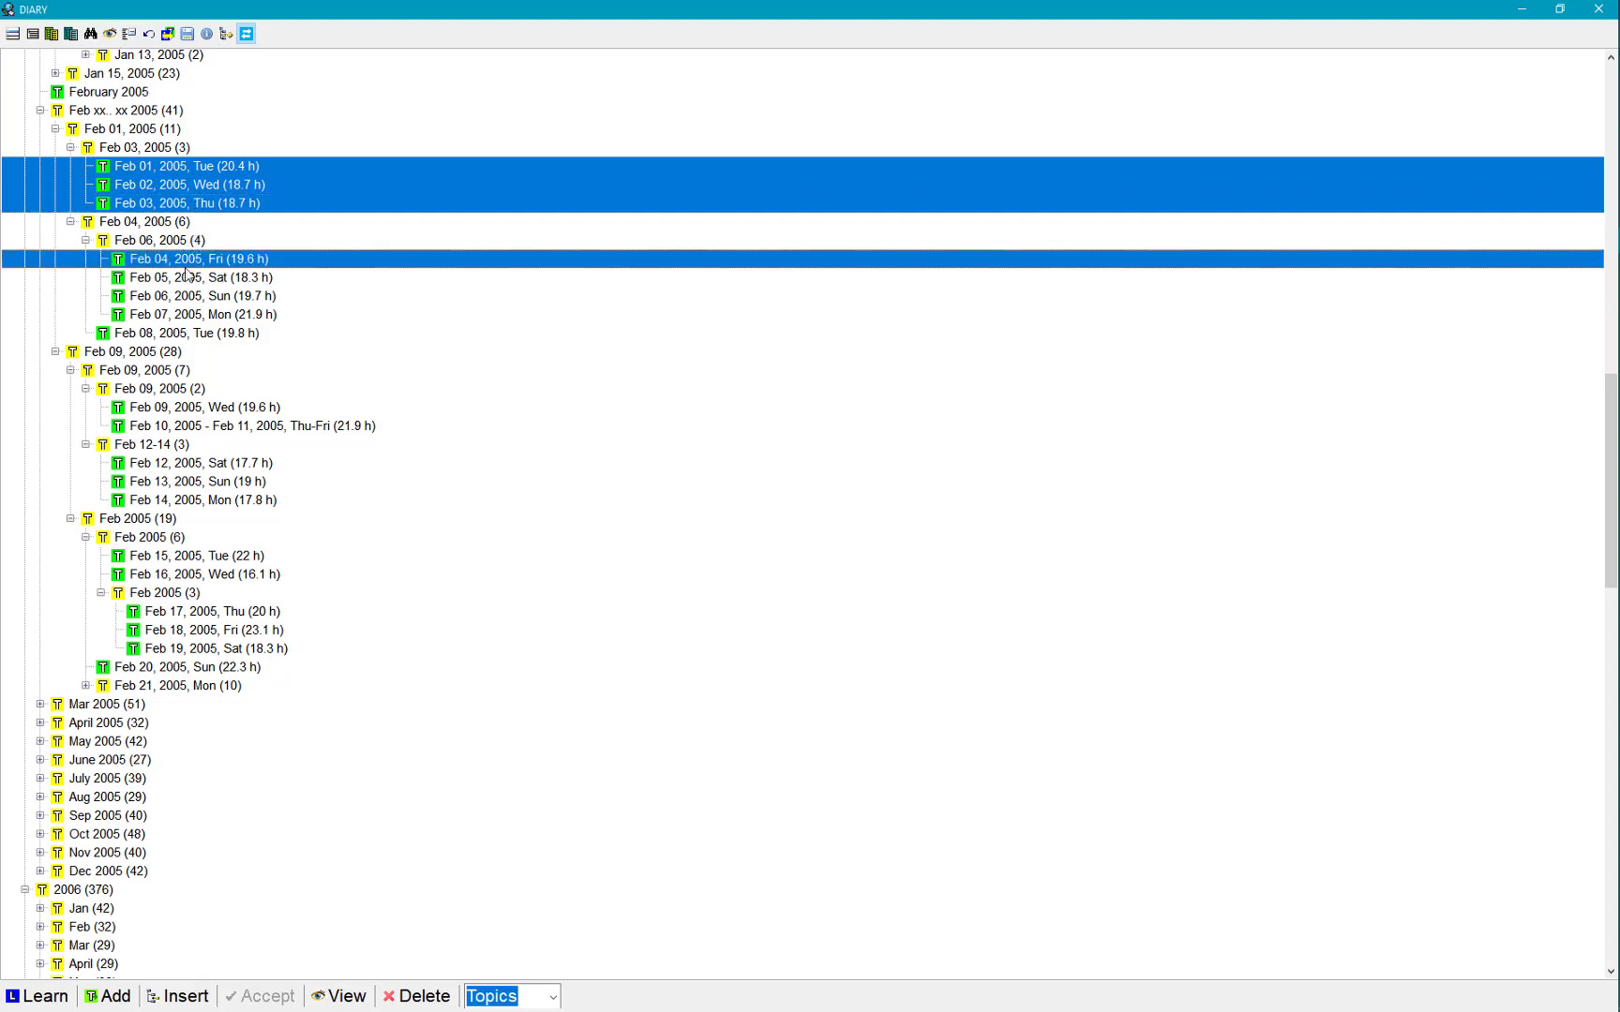
ctrl+click(186, 280)
ctrl+click(179, 298)
ctrl+click(176, 316)
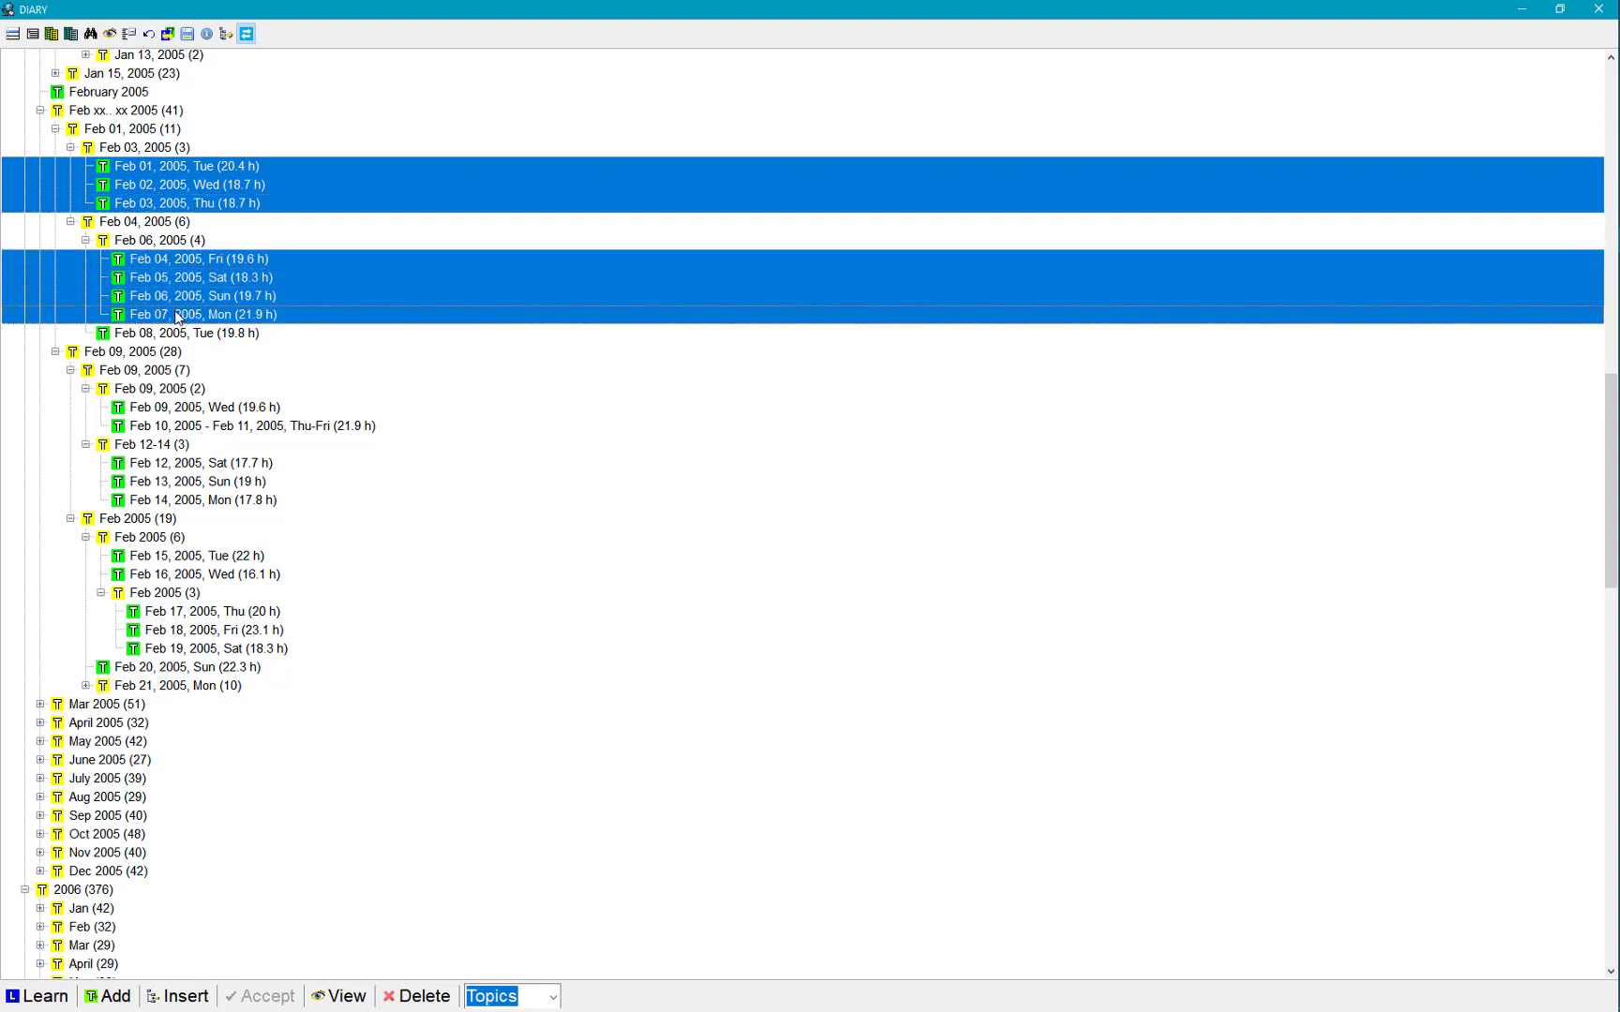
ctrl+click(175, 335)
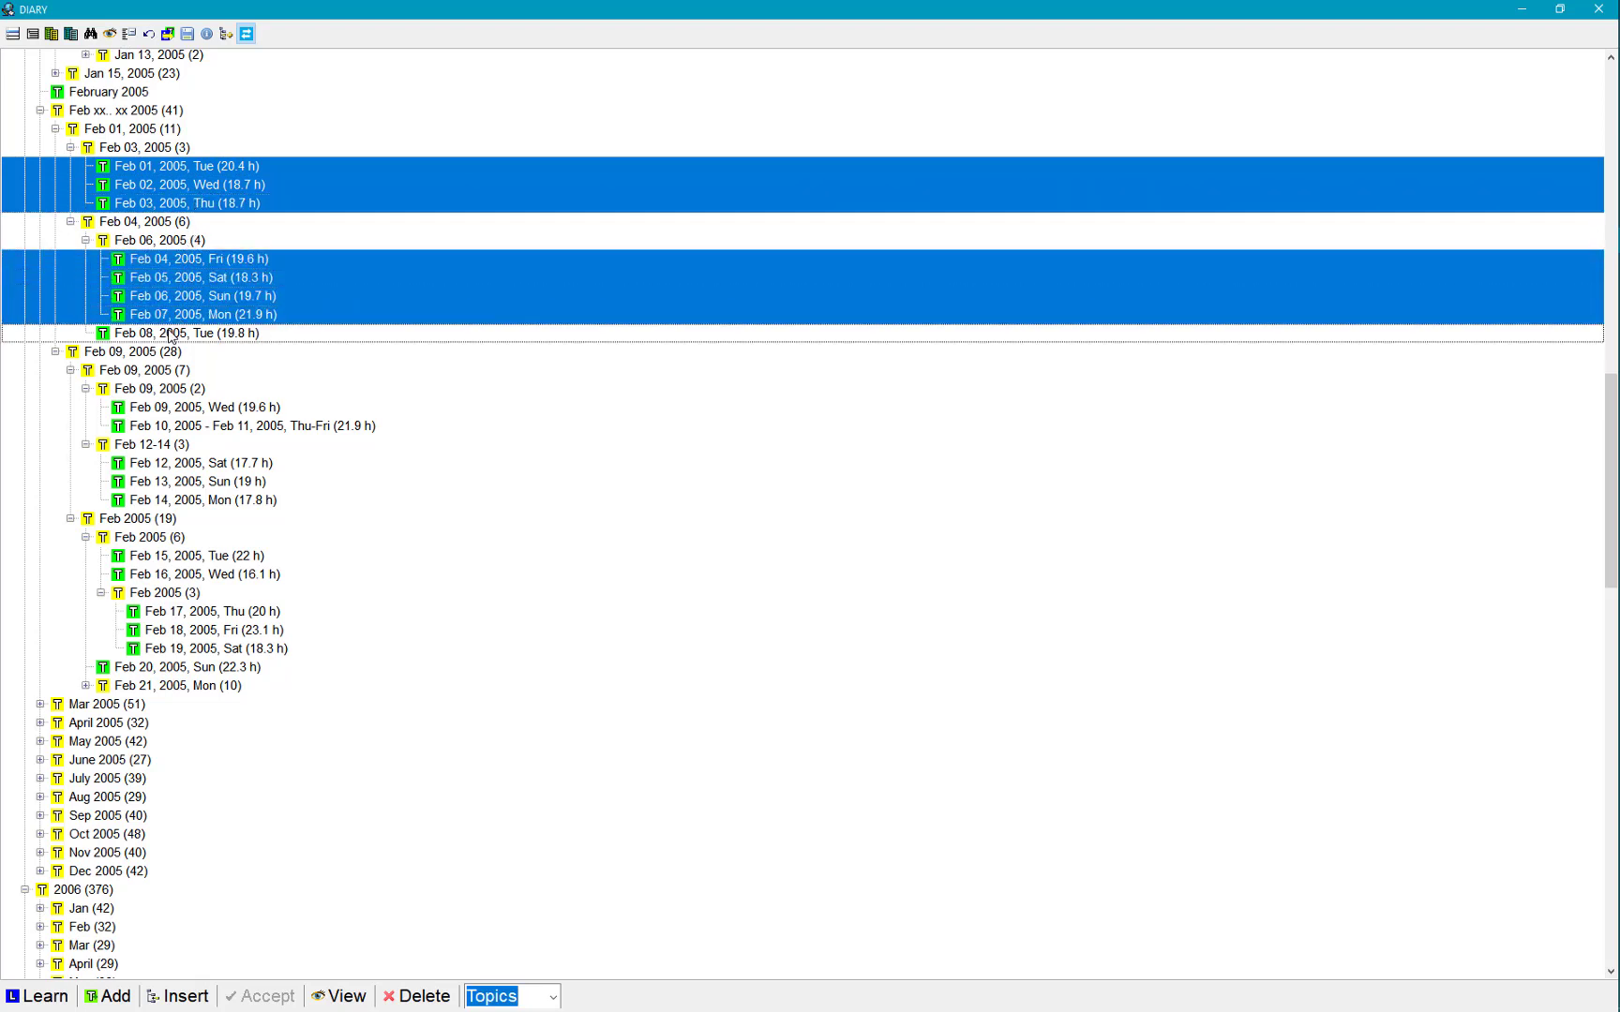
ctrl+click(179, 410)
ctrl+click(178, 429)
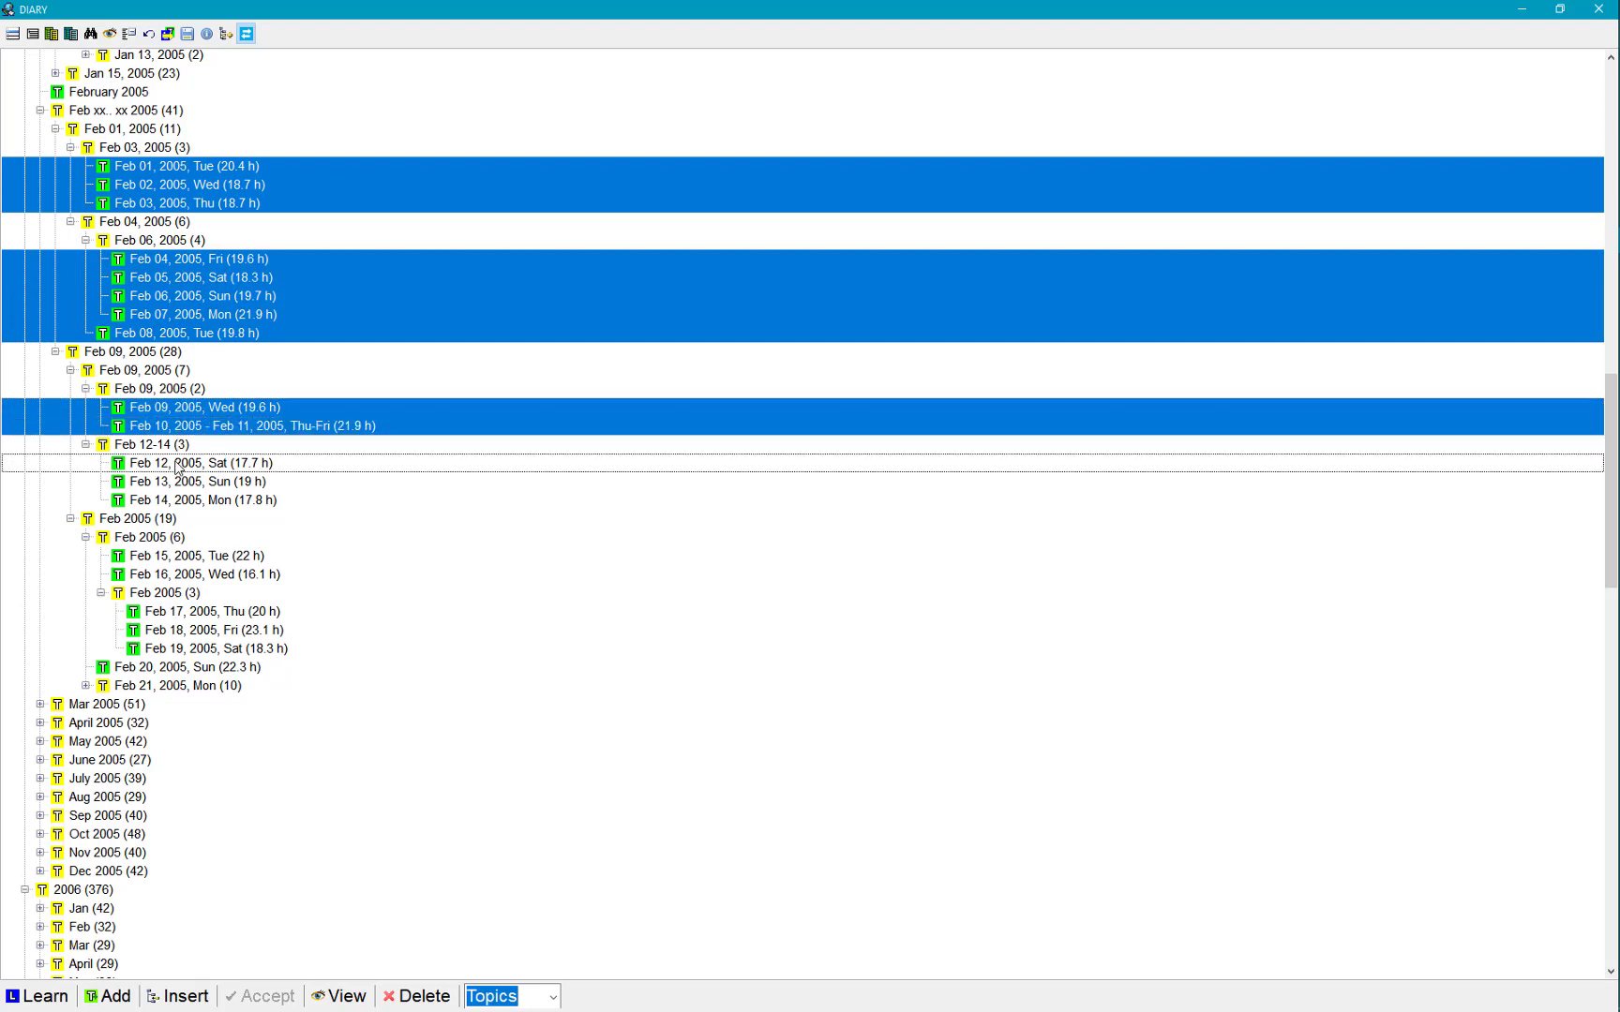
ctrl+click(178, 466)
ctrl+click(174, 484)
ctrl+click(172, 503)
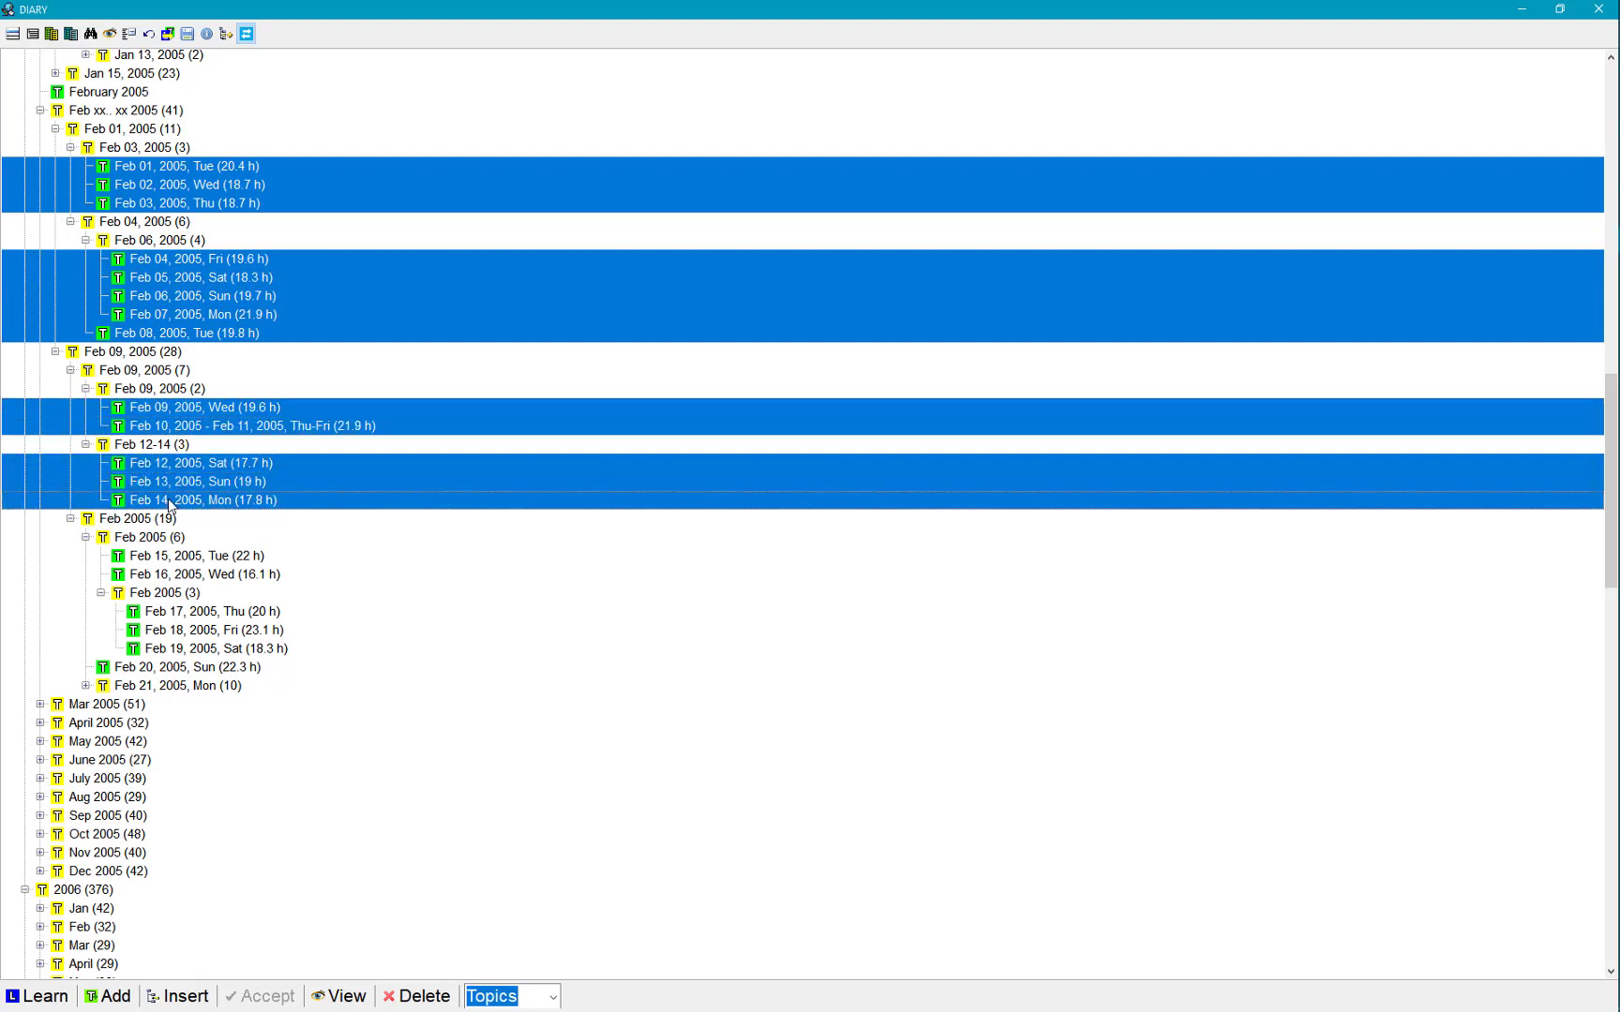
ctrl+click(175, 558)
ctrl+click(173, 577)
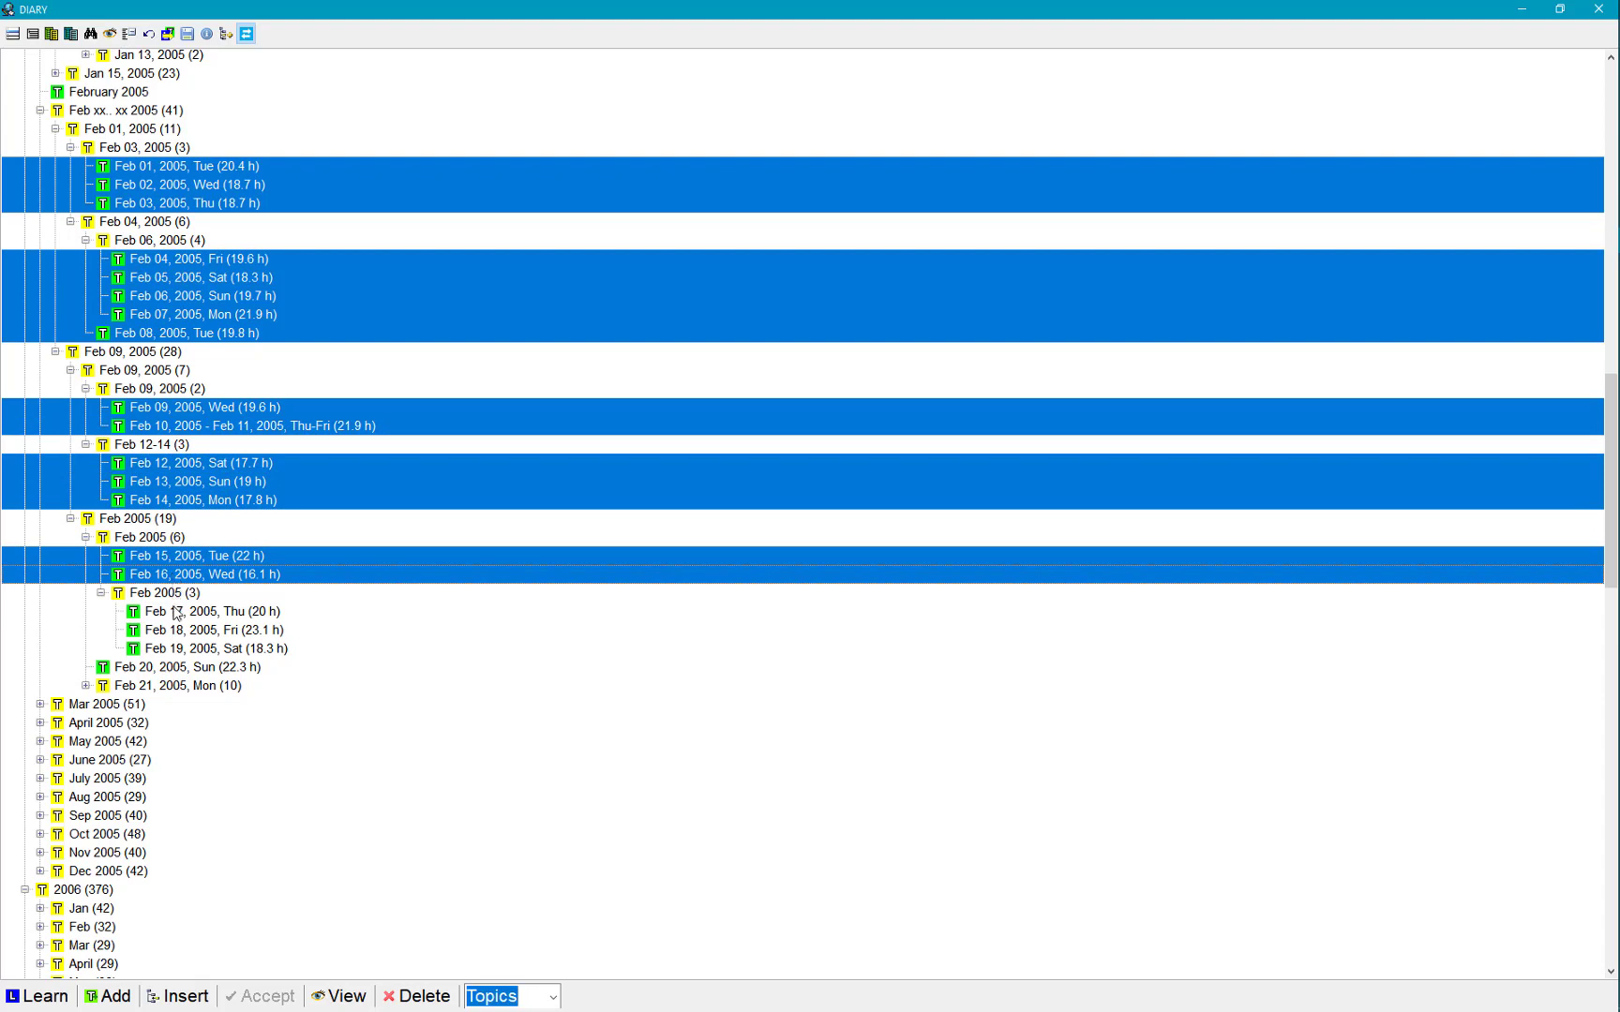
ctrl+click(177, 614)
ctrl+click(175, 632)
ctrl+click(180, 651)
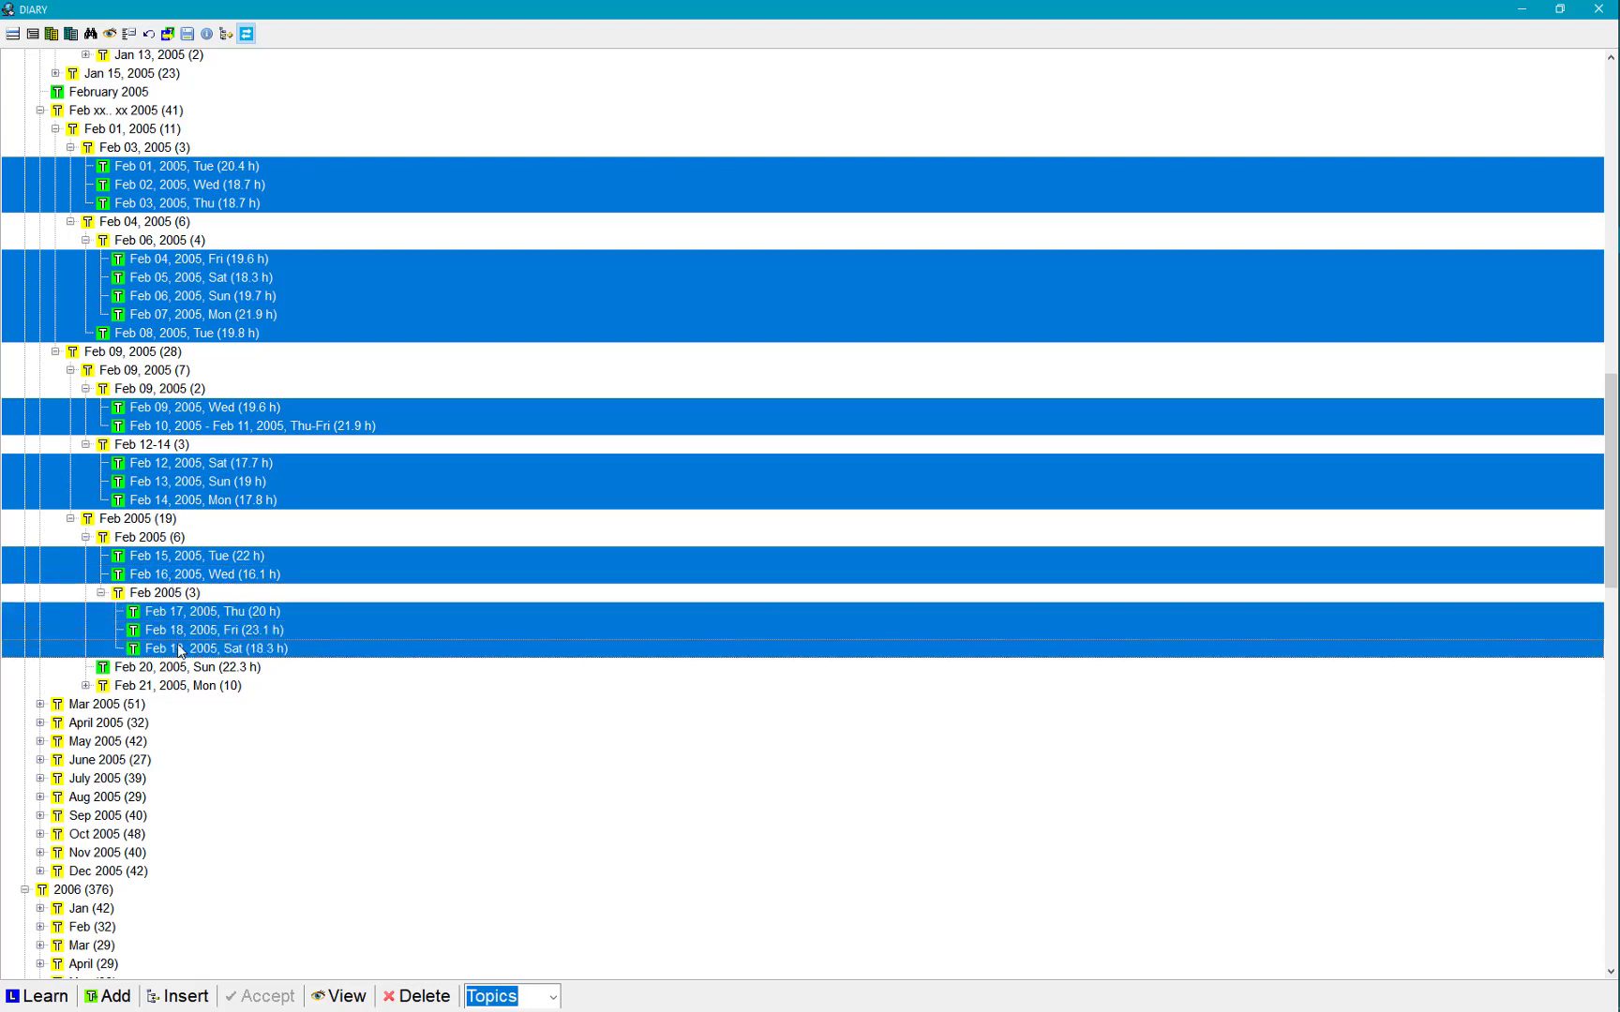
ctrl+click(178, 667)
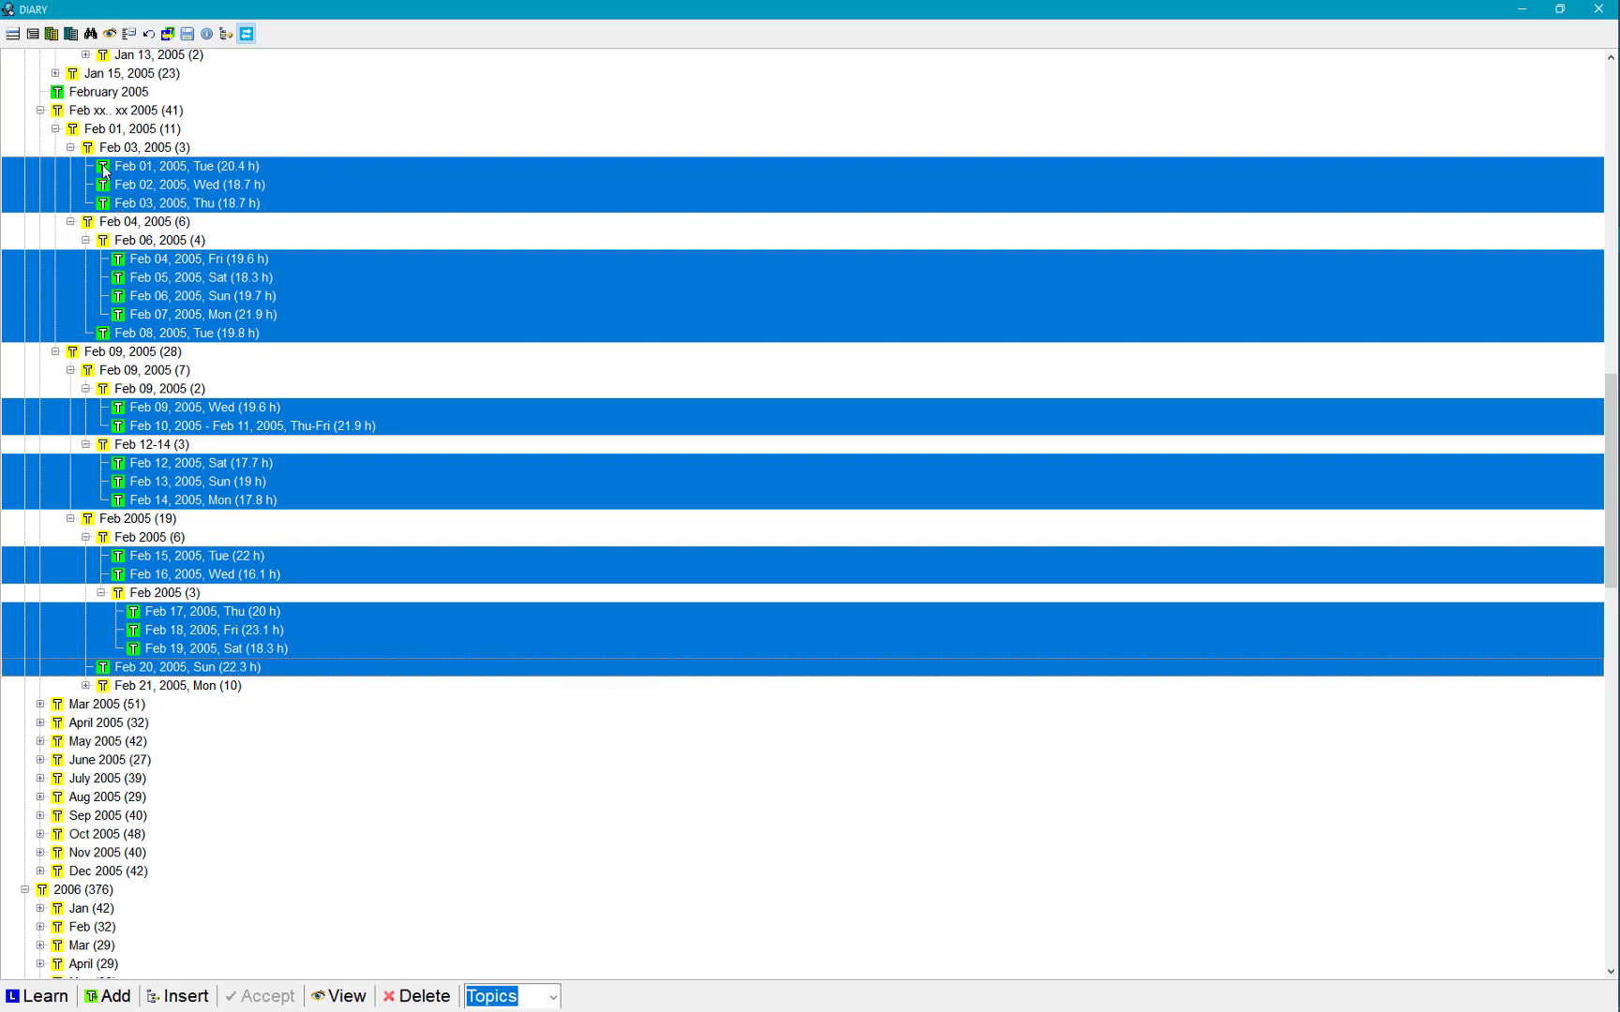
drag(104, 171, 106, 101)
click(40, 97)
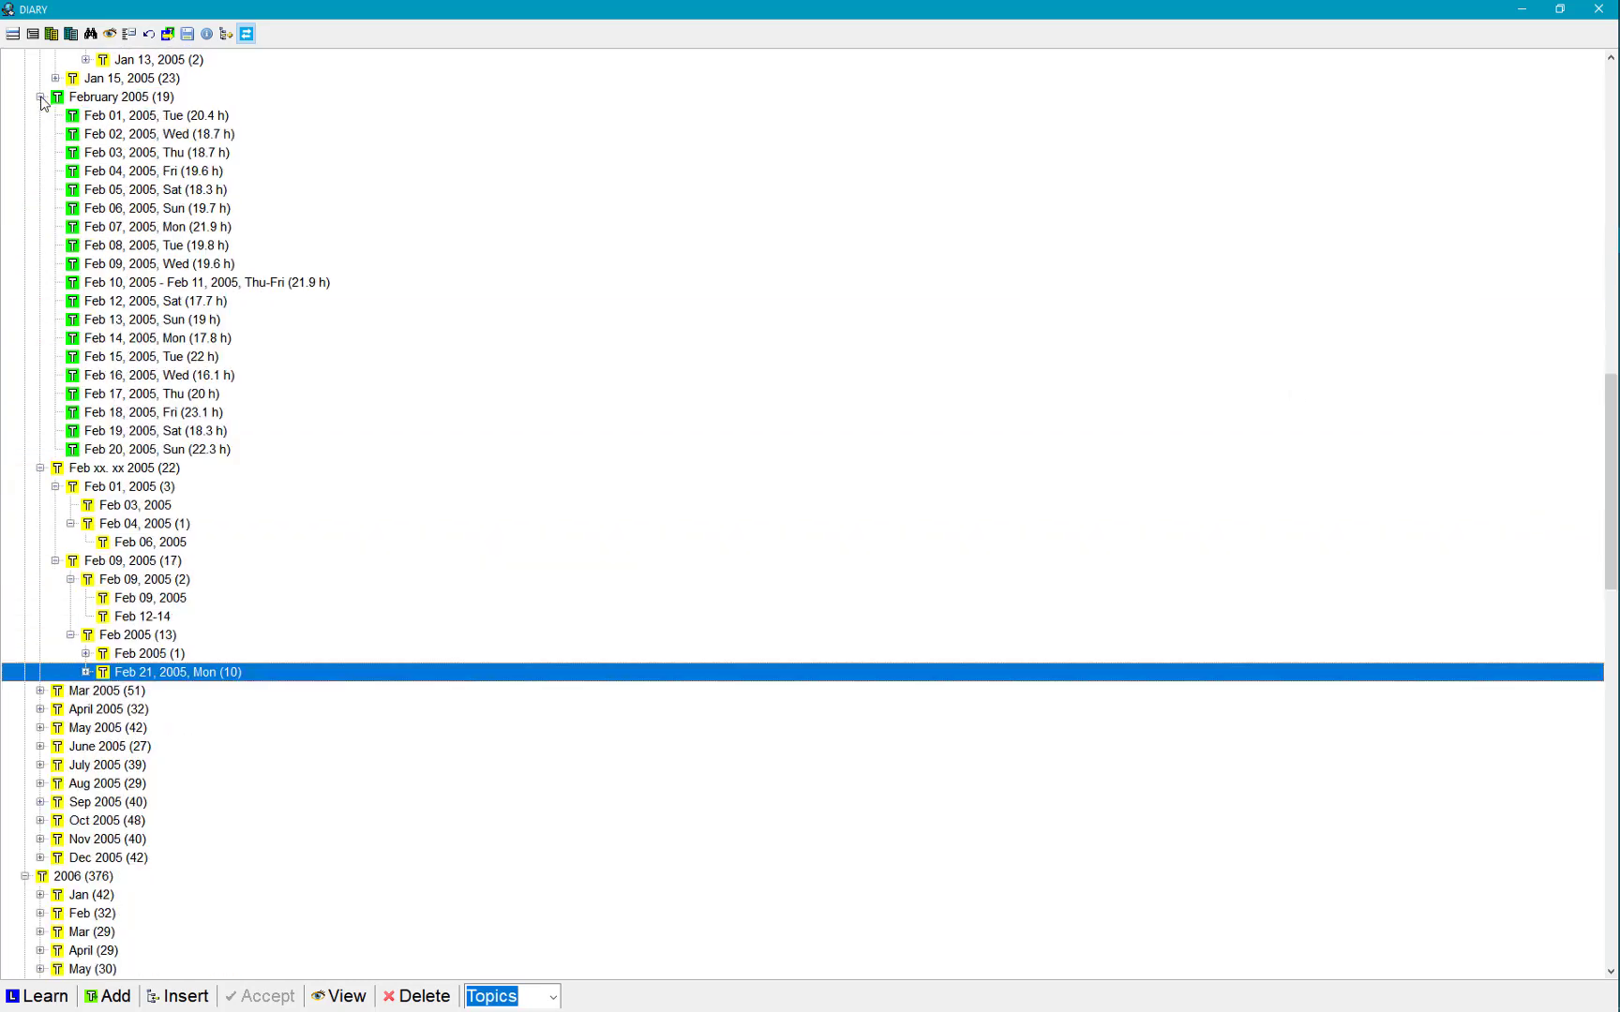